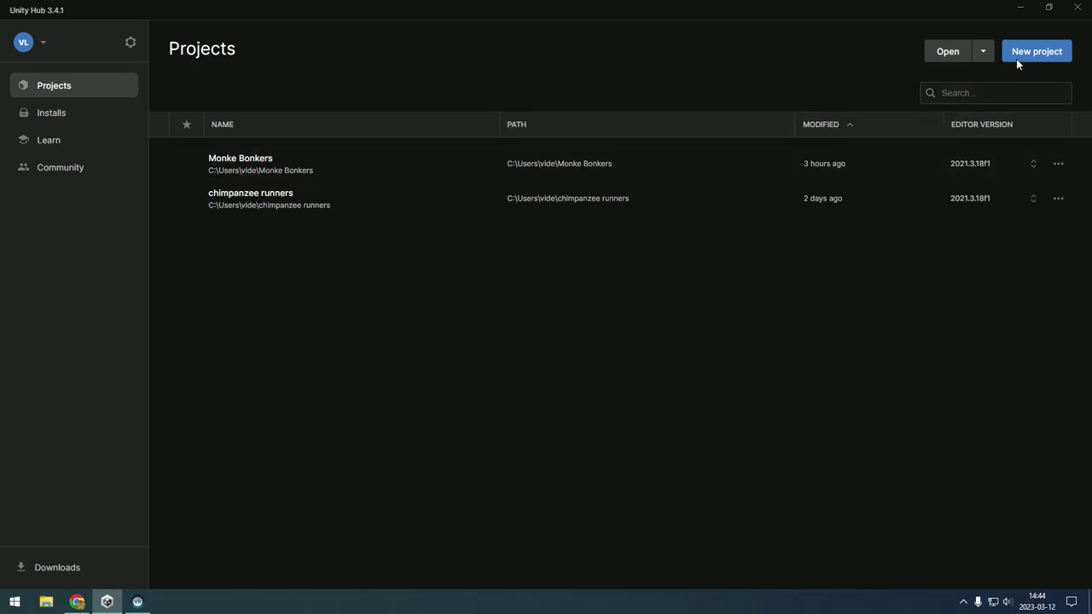
Create a new project named Tutorial game from the 3D Core template.
{"action": "left_click", "coordinate": [1021, 56]}
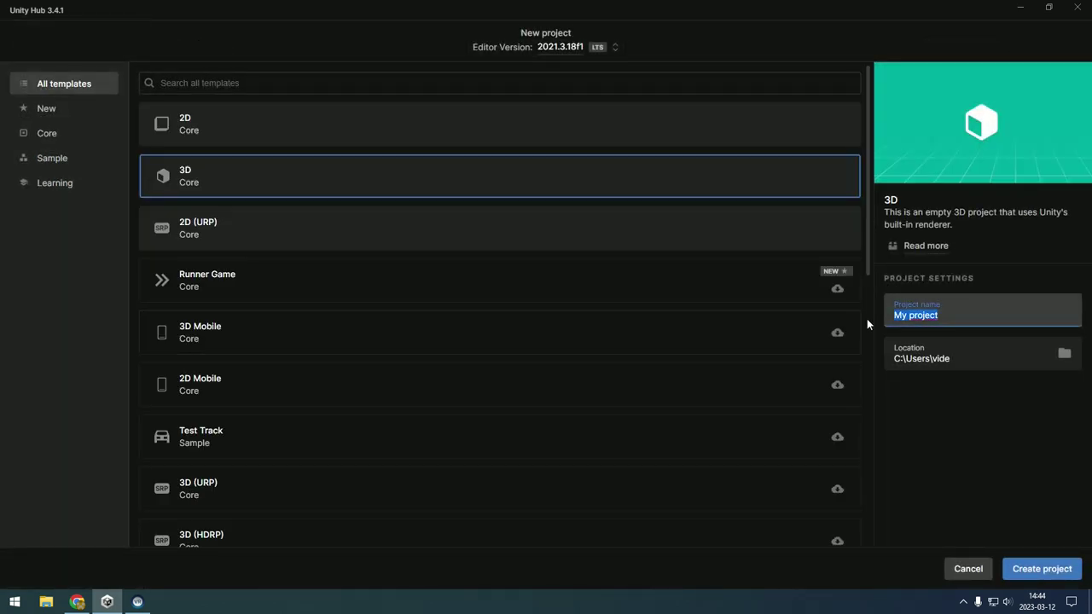
{"action": "type", "text": "Tutorial game"}
{"action": "left_click", "coordinate": [971, 459]}
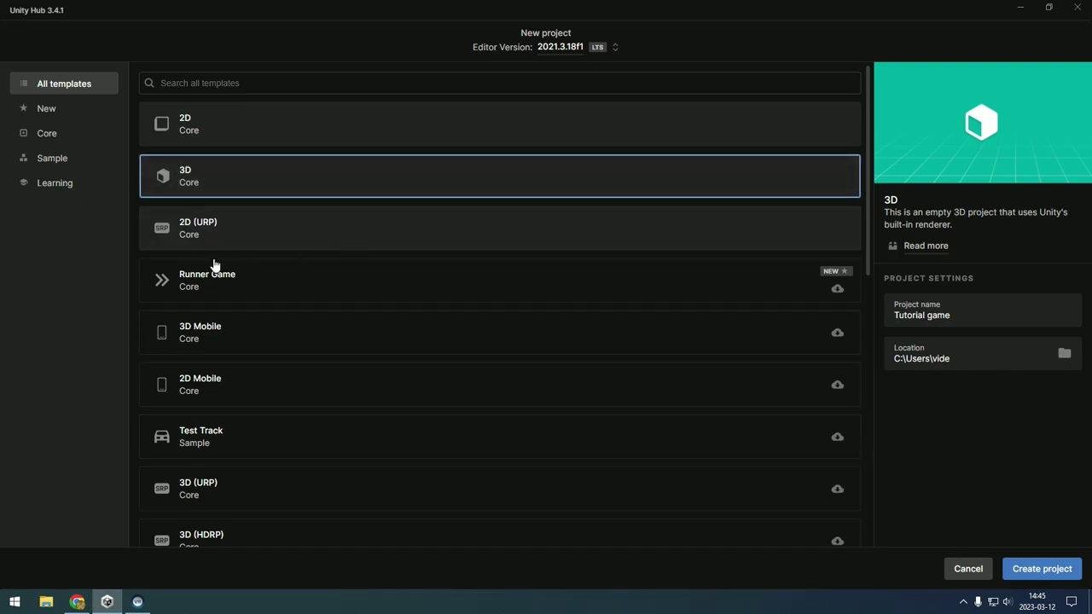
{"action": "left_click", "coordinate": [1035, 563]}
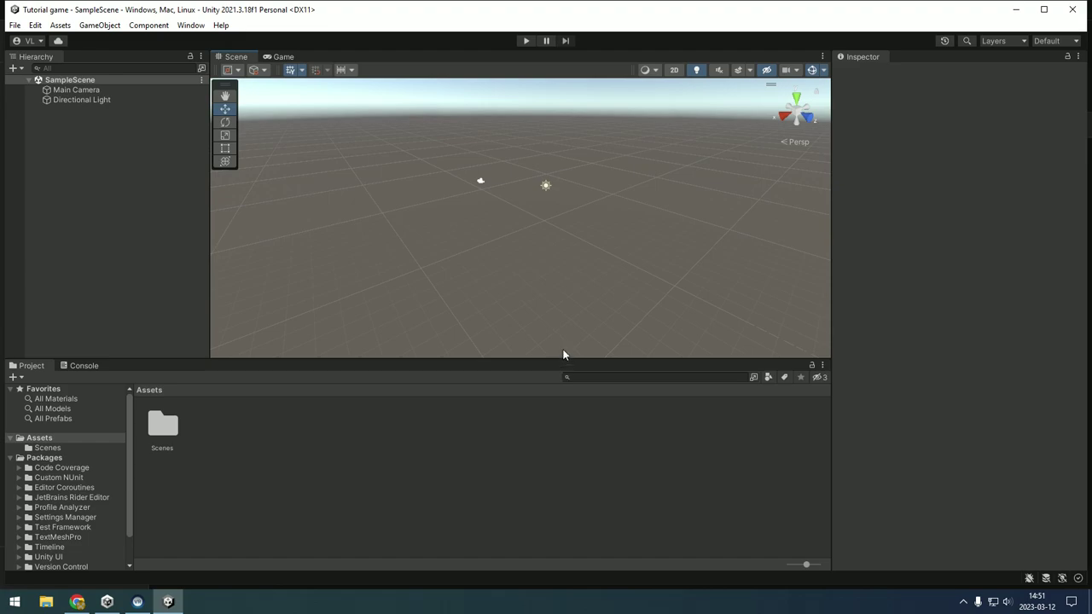
Install XR Plugin Management in the project settings and enable the desktop OpenXR provider together with the new input system backends.
{"action": "left_click", "coordinate": [35, 25]}
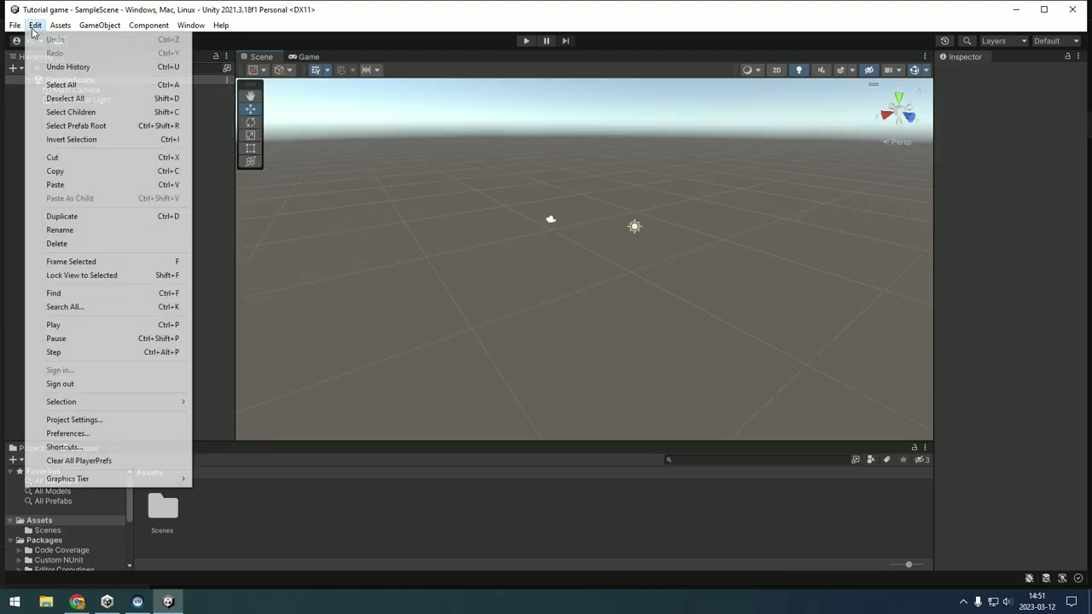
{"action": "left_click", "coordinate": [86, 416]}
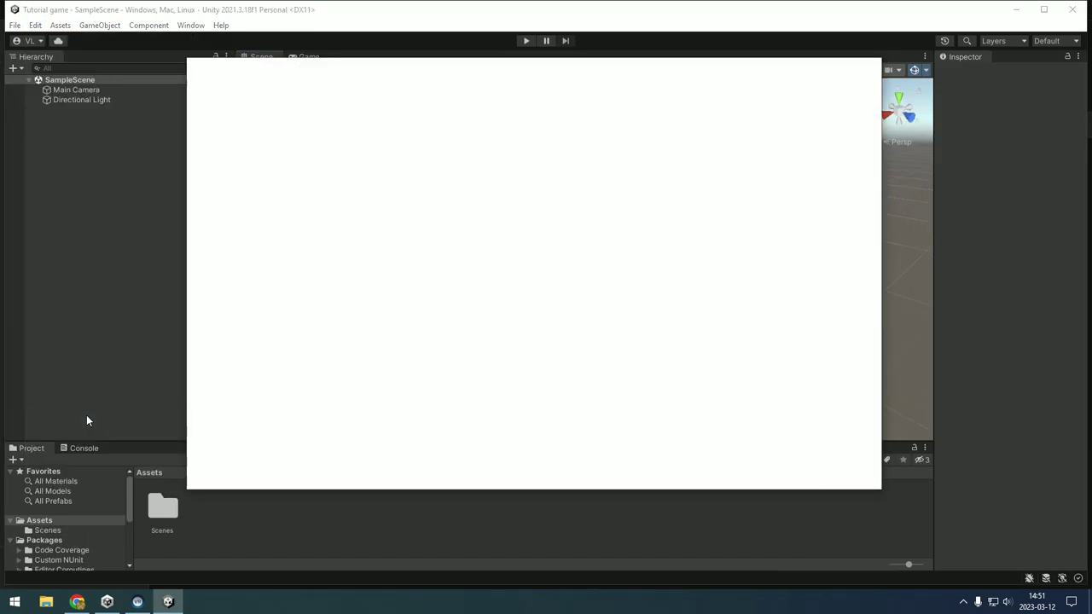
{"action": "left_click", "coordinate": [275, 359]}
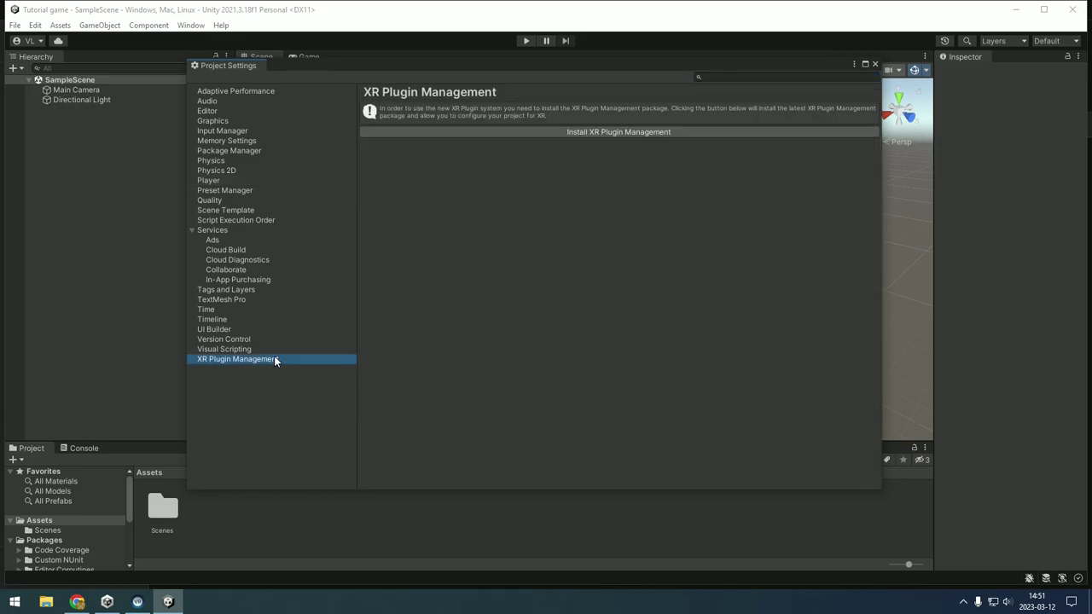
{"action": "left_click", "coordinate": [577, 132]}
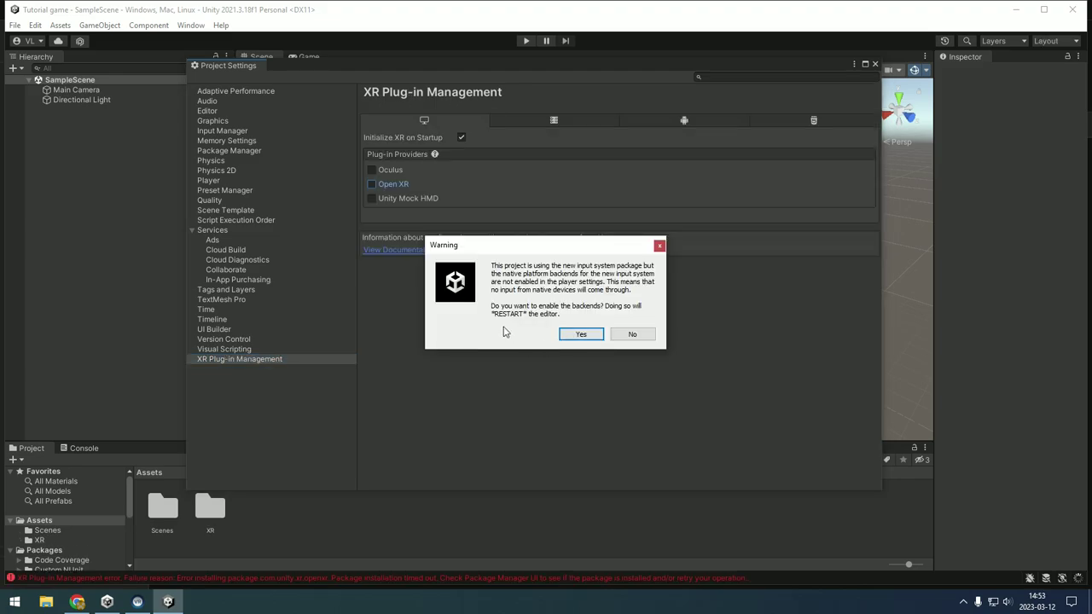
{"action": "left_click", "coordinate": [578, 335]}
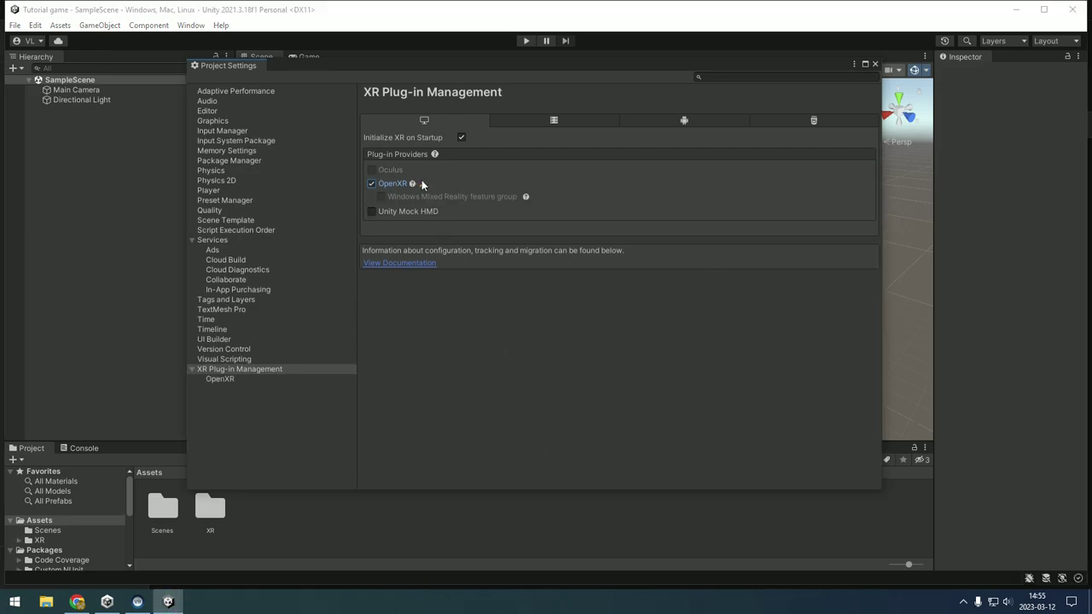
Resolve the OpenXR interaction profile issue by adding the Valve Index and Oculus Touch controller profiles for desktop.
{"action": "left_click", "coordinate": [422, 185]}
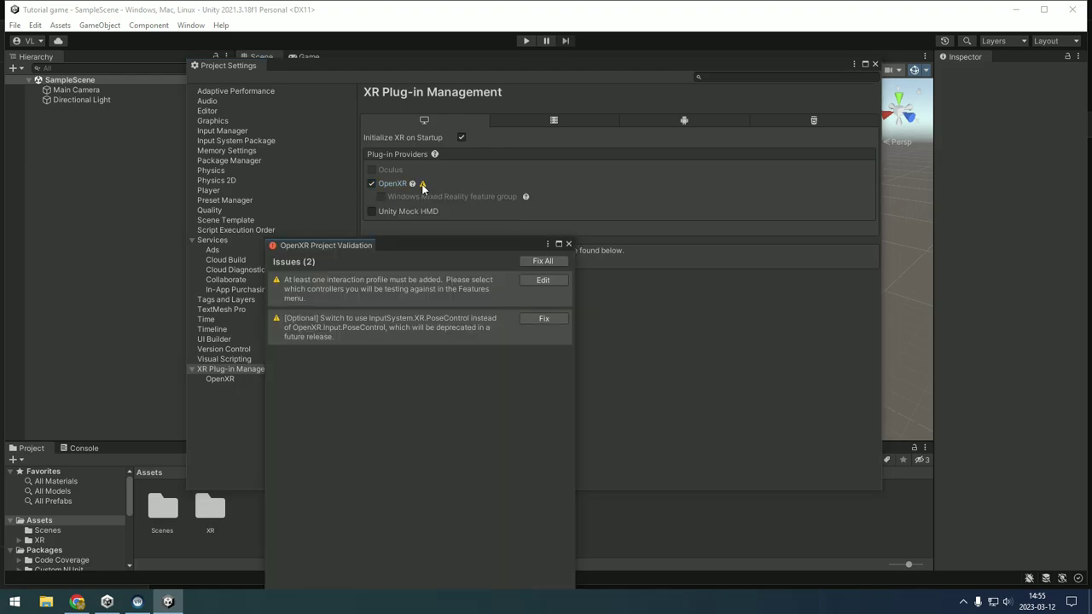
{"action": "left_click", "coordinate": [549, 280]}
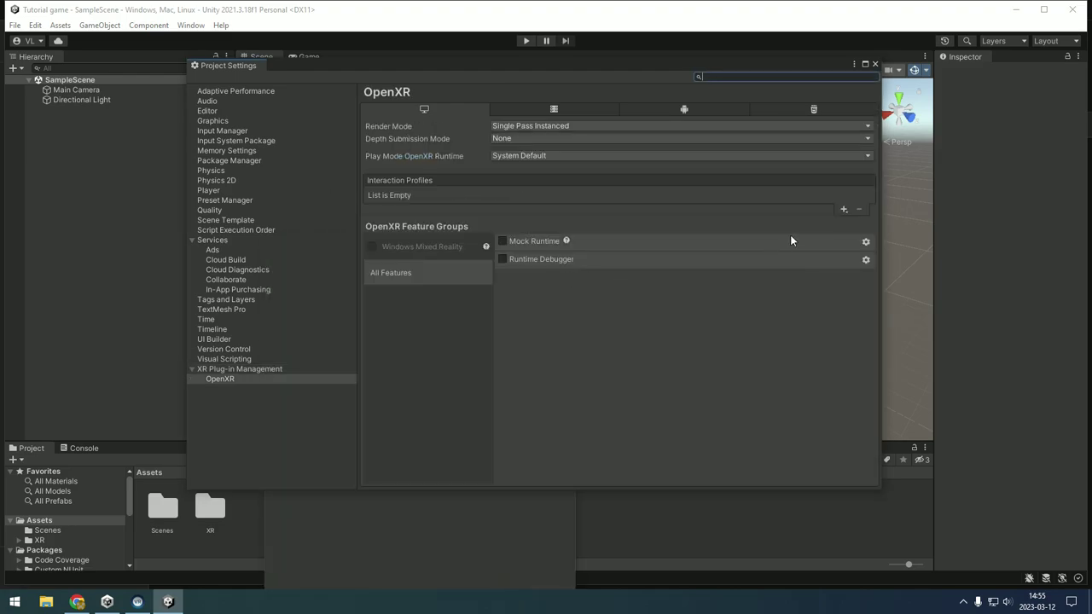
{"action": "left_click", "coordinate": [844, 210]}
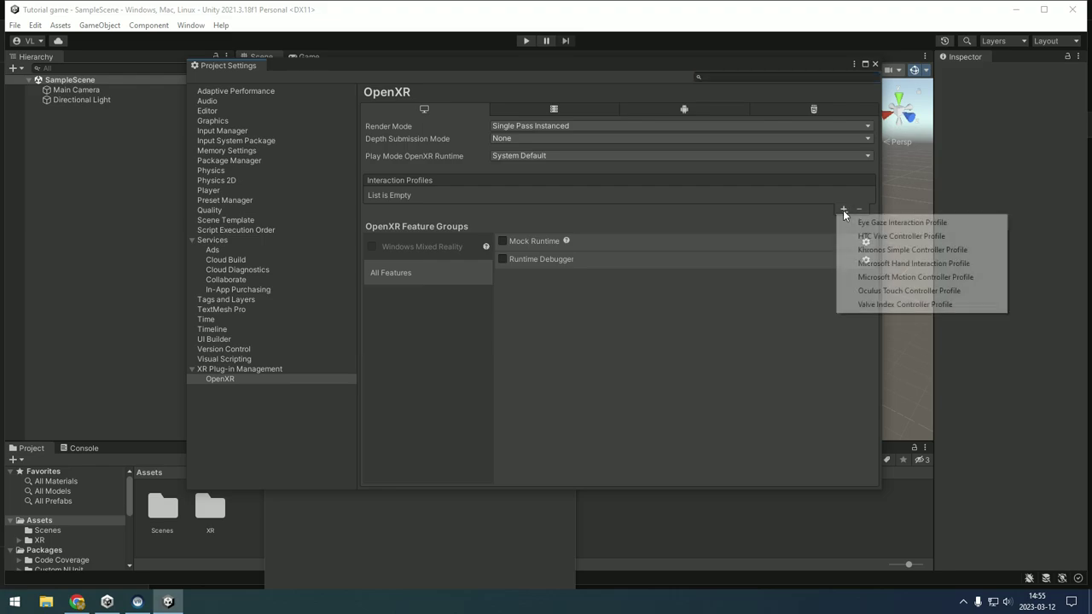
{"action": "left_click", "coordinate": [887, 304]}
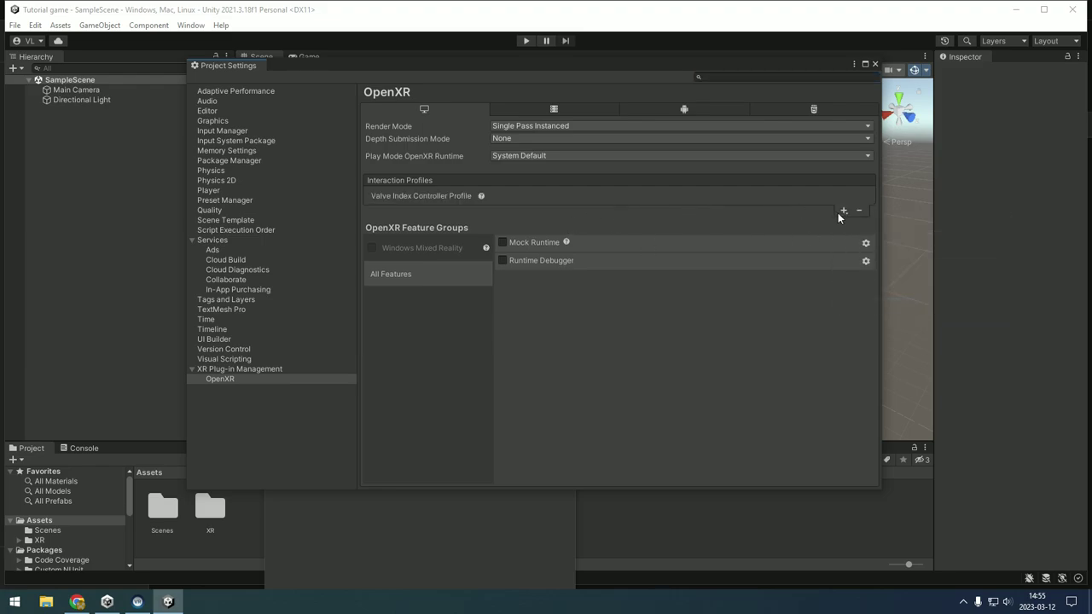
{"action": "left_click", "coordinate": [843, 210]}
{"action": "left_click", "coordinate": [863, 292]}
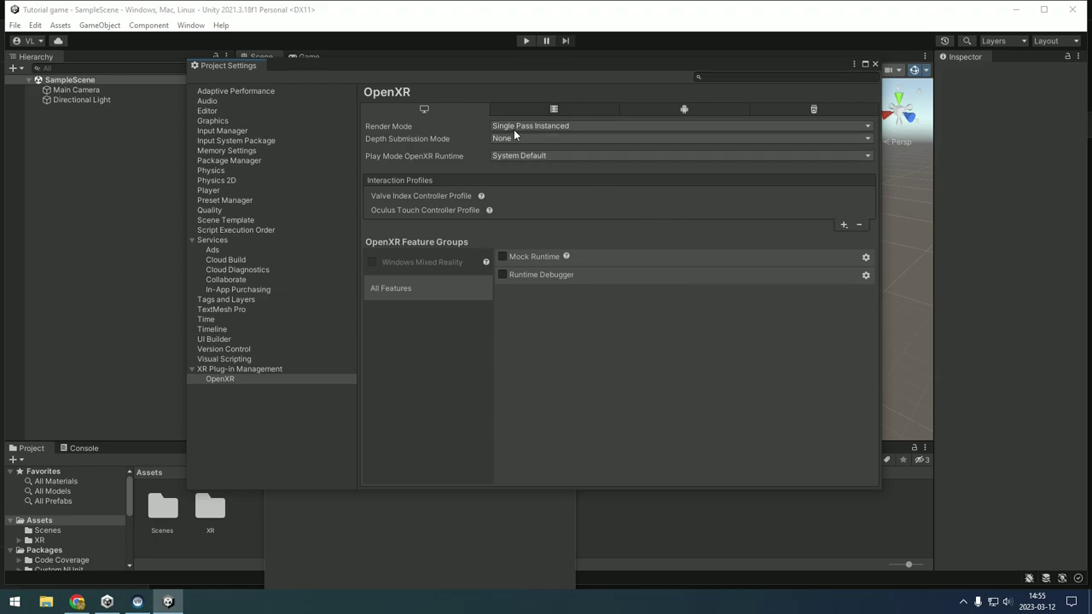
Set the OpenXR render mode to Multi-pass for both desktop and Android, and save the scene.
{"action": "left_click", "coordinate": [537, 127]}
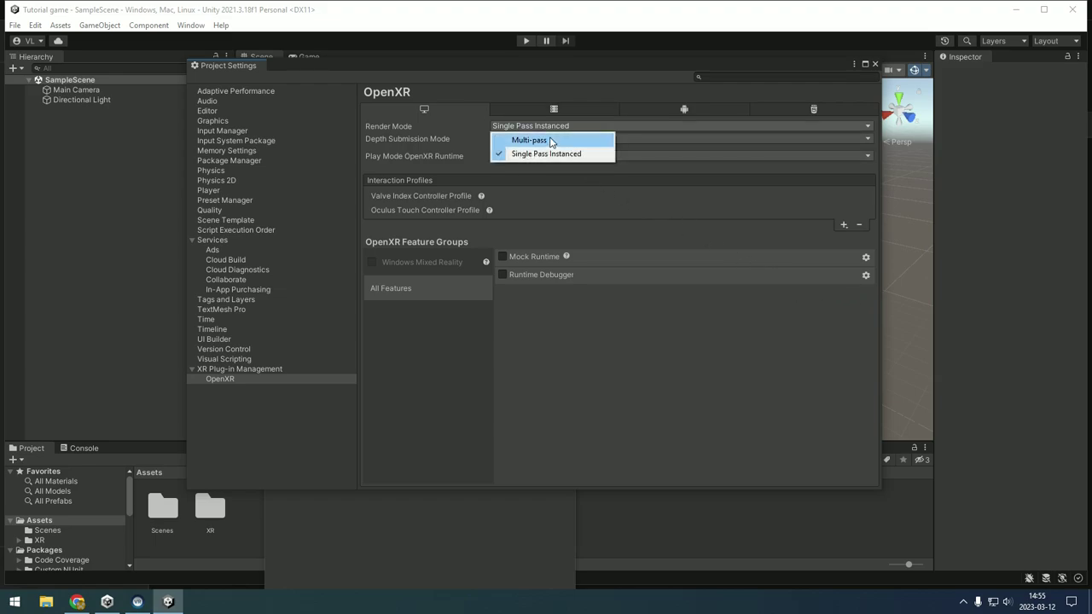
{"action": "left_click", "coordinate": [550, 139]}
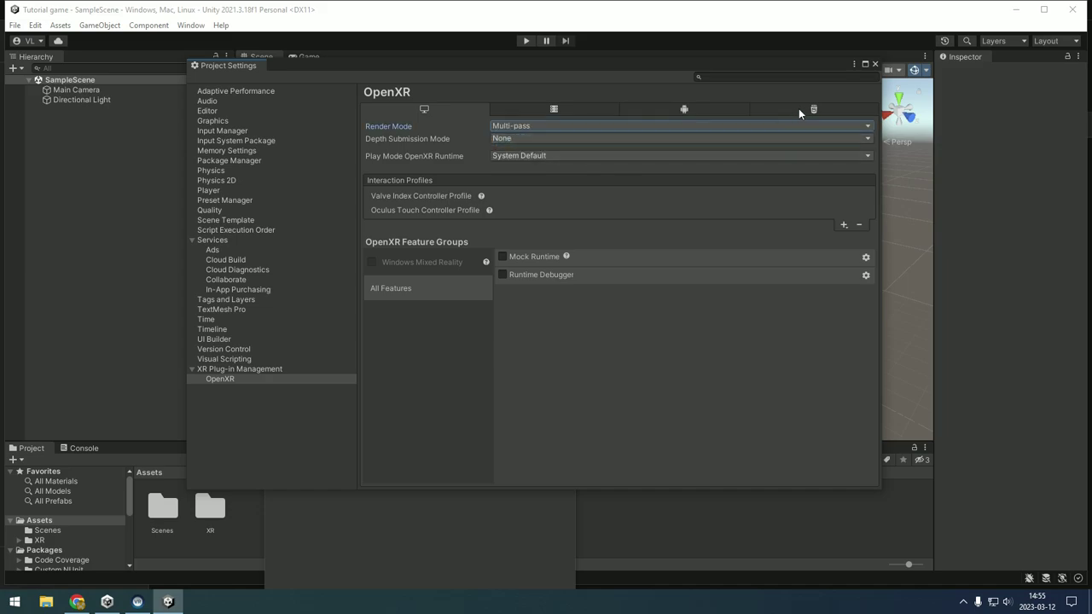
{"action": "left_click", "coordinate": [714, 109]}
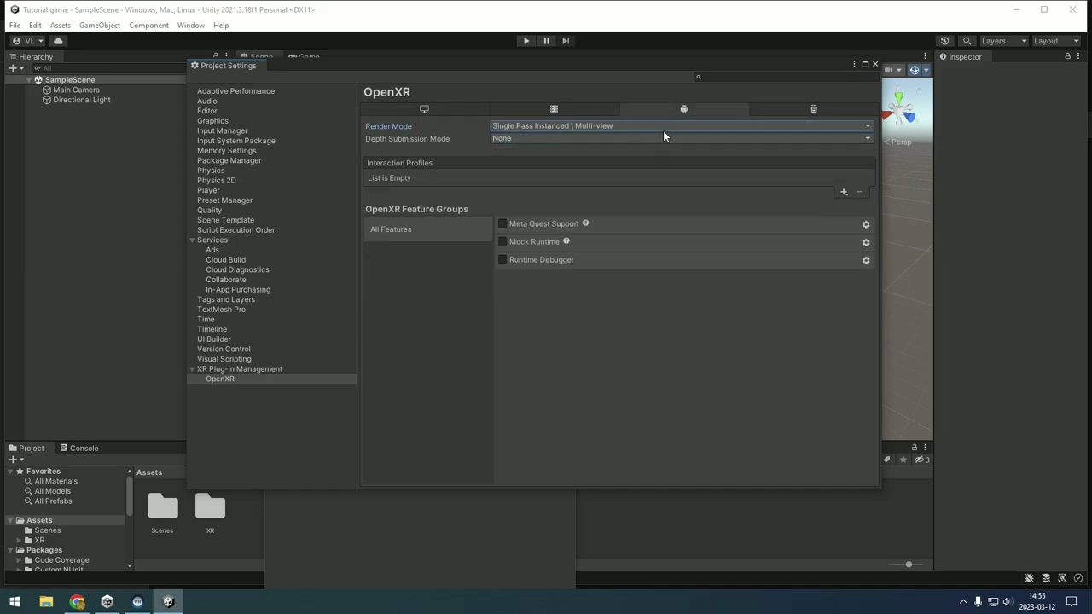
{"action": "left_click", "coordinate": [663, 136]}
{"action": "left_click", "coordinate": [654, 141]}
{"action": "left_click", "coordinate": [15, 26]}
{"action": "left_click", "coordinate": [37, 86]}
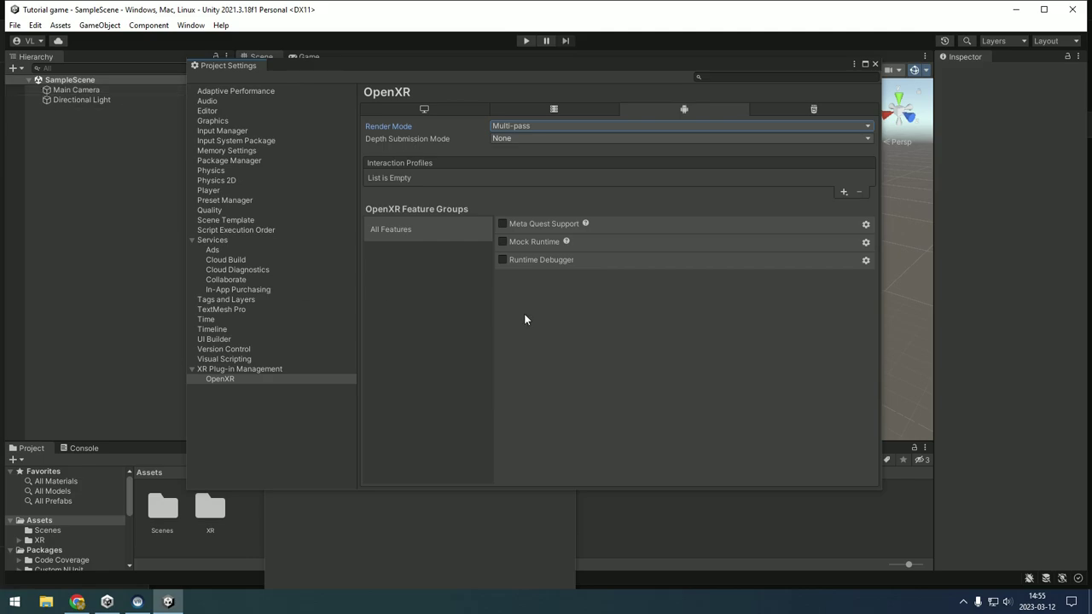
Add the Oculus Touch Controller Profile to the Android OpenXR settings and enable the Oculus plug-in provider for Android.
{"action": "left_click", "coordinate": [844, 191]}
{"action": "left_click", "coordinate": [877, 247]}
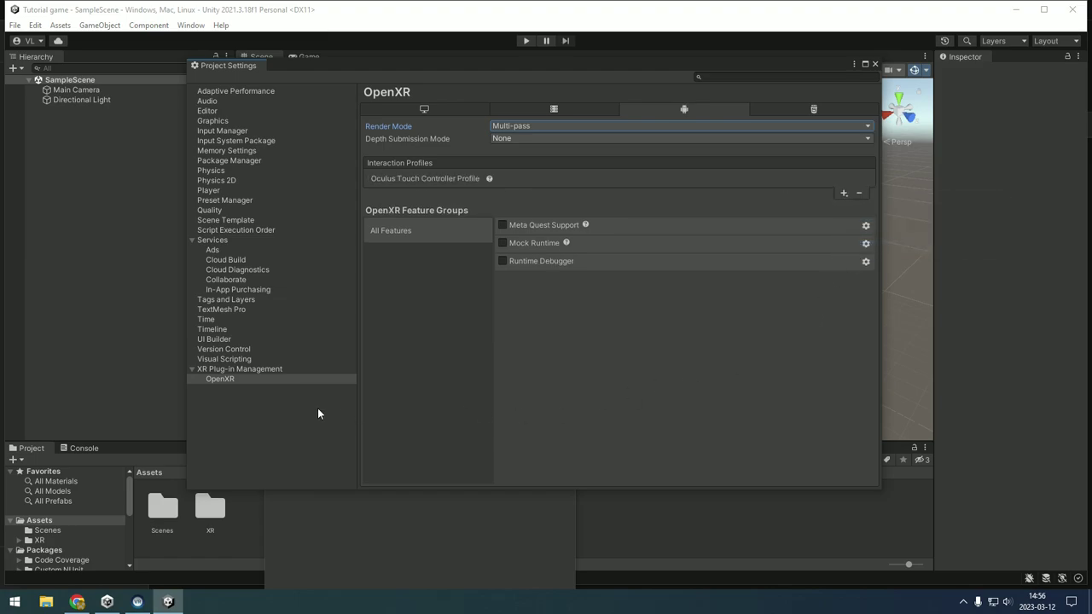
{"action": "left_click", "coordinate": [245, 368]}
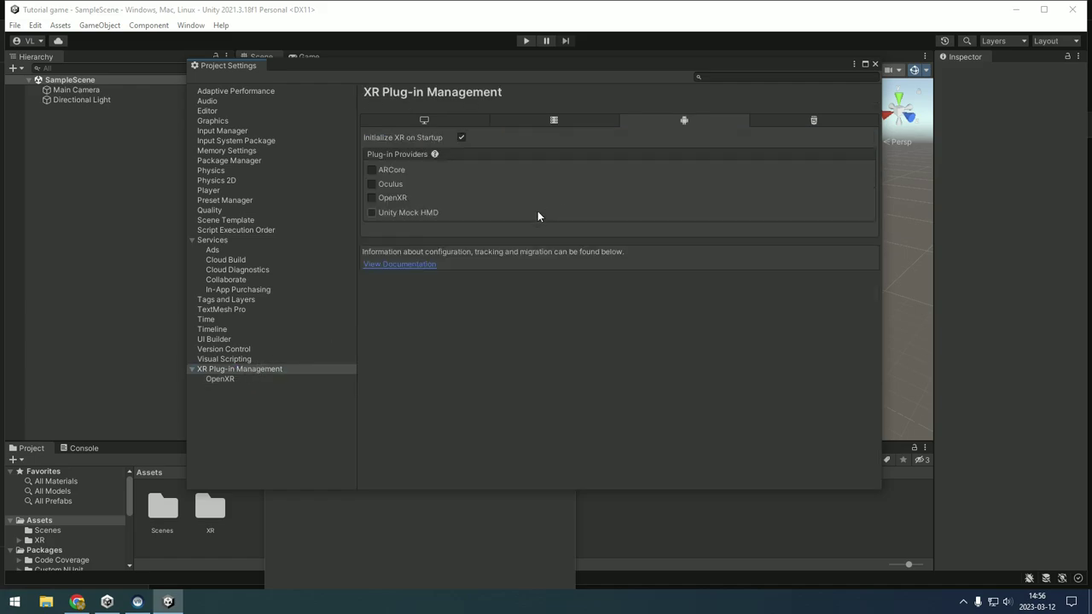
{"action": "left_click", "coordinate": [372, 185]}
Set the Oculus stereo rendering mode to Multi Pass for both desktop and Android.
{"action": "left_click", "coordinate": [229, 379]}
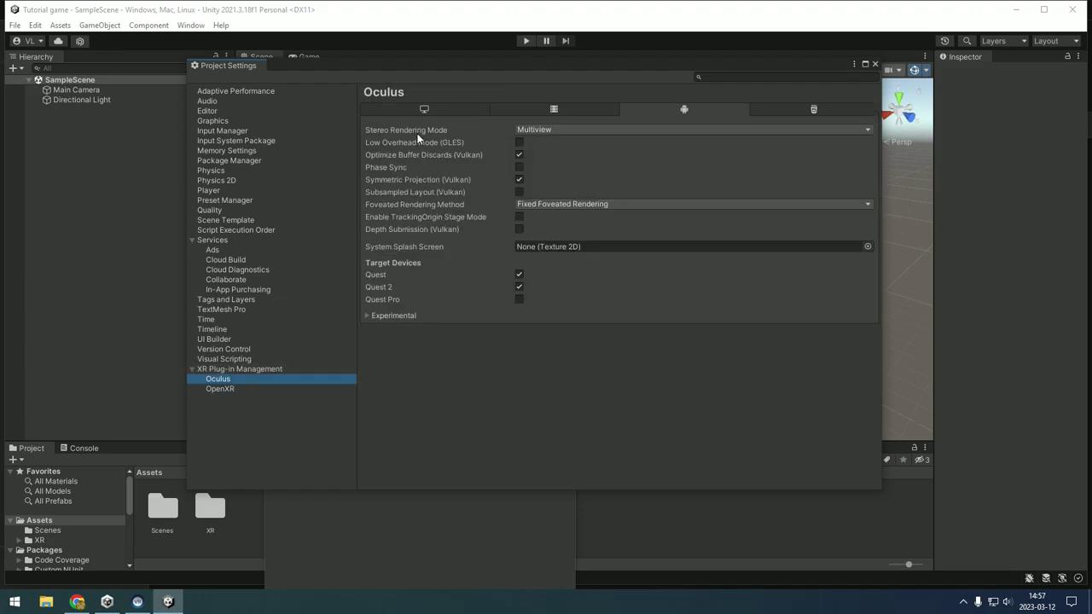
{"action": "left_click", "coordinate": [437, 107]}
{"action": "left_click", "coordinate": [580, 131]}
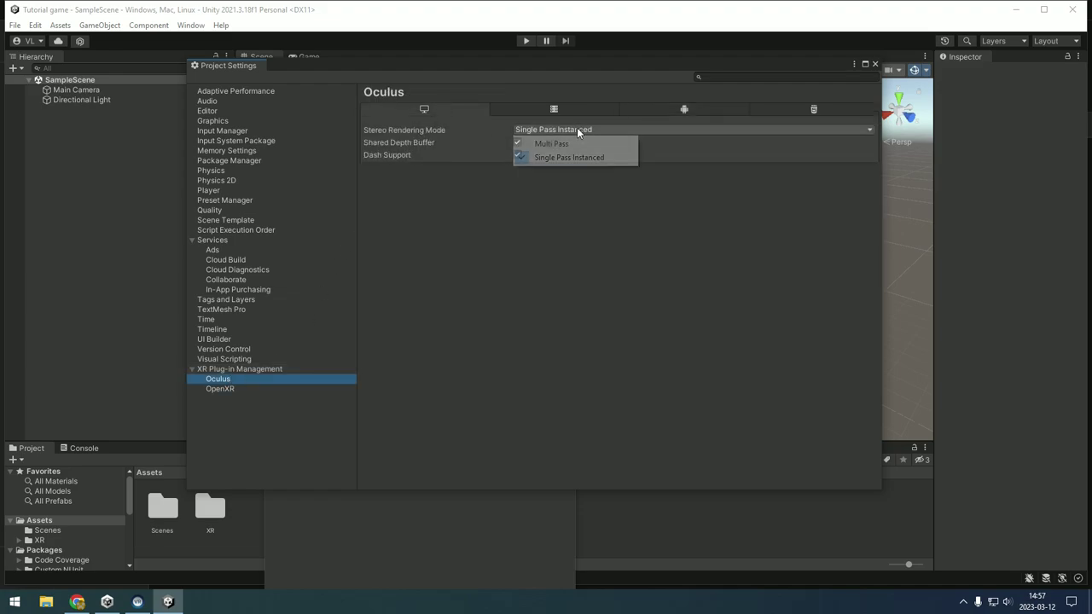
{"action": "left_click", "coordinate": [565, 145]}
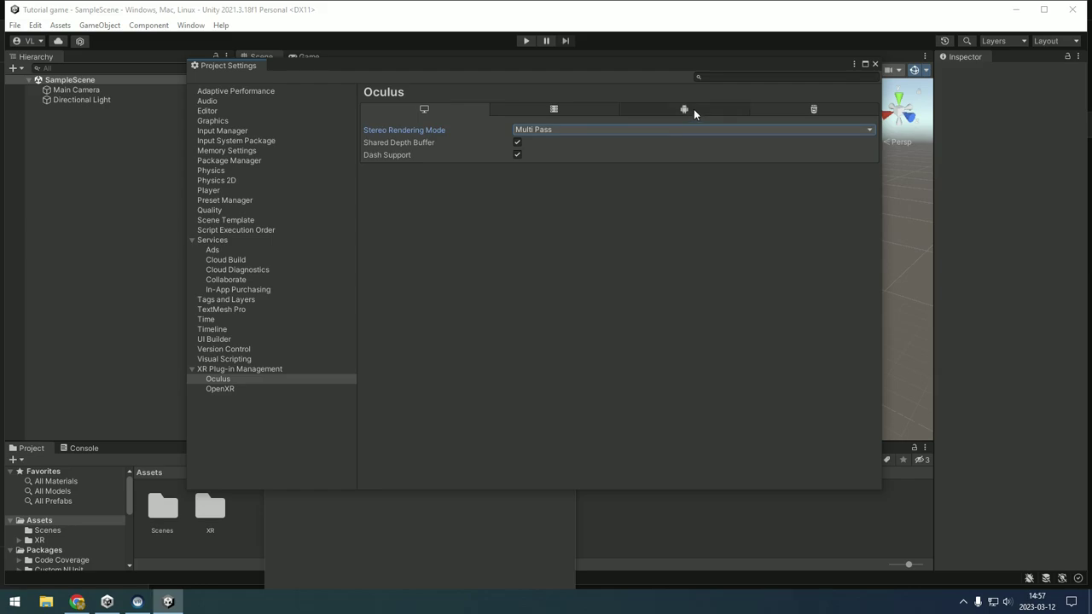
{"action": "left_click", "coordinate": [693, 109]}
{"action": "left_click", "coordinate": [544, 129]}
{"action": "left_click", "coordinate": [547, 143]}
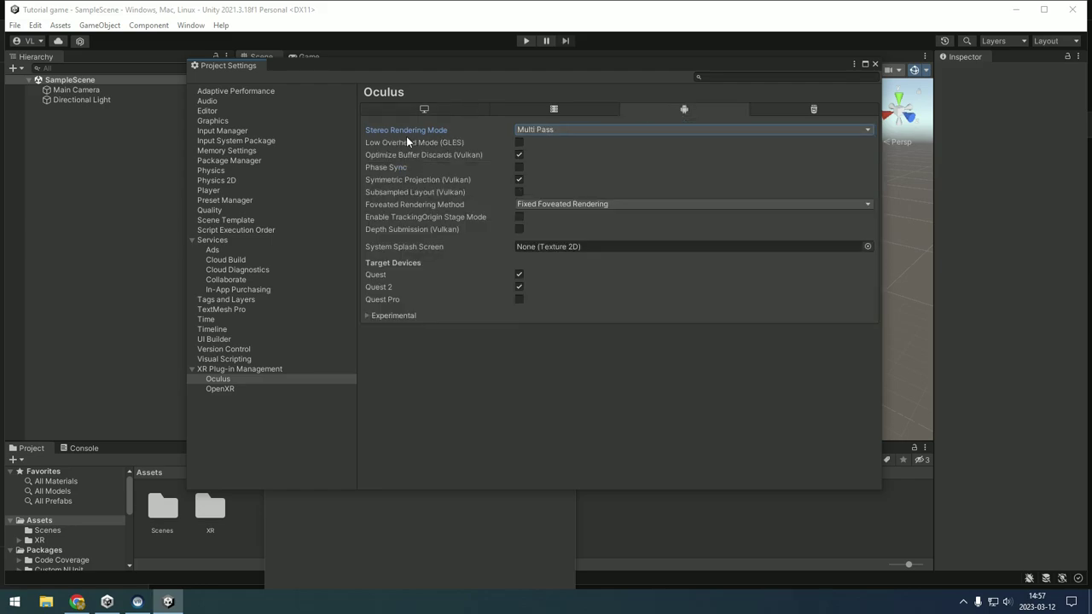
Toggle Low Overhead Mode (GLES) and add Quest Pro to the Oculus target devices for Android, closing the project settings.
{"action": "left_click", "coordinate": [520, 143]}
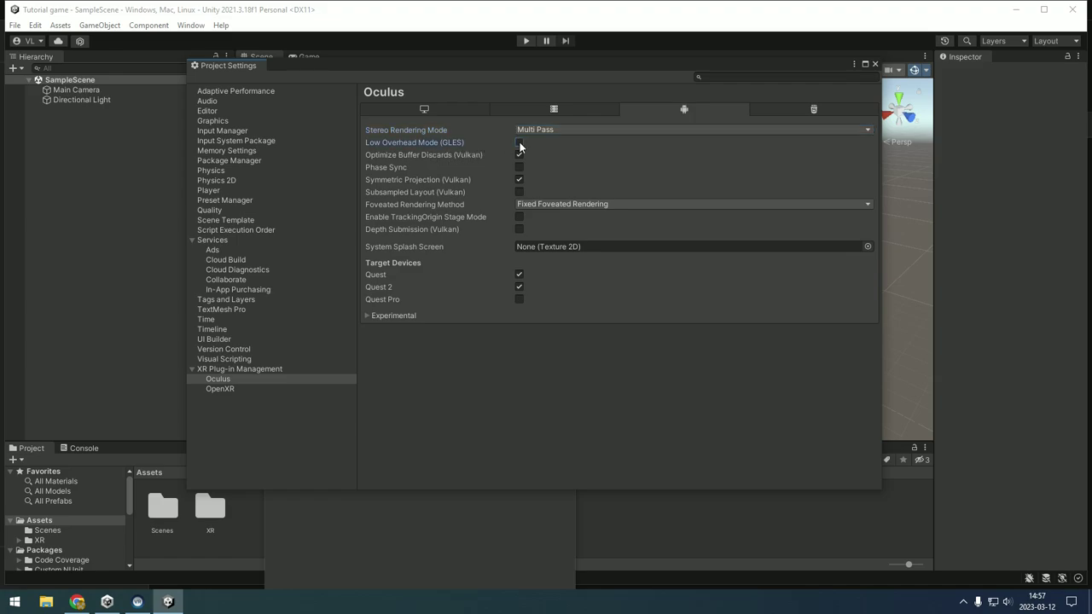
{"action": "left_click", "coordinate": [520, 143]}
{"action": "left_click", "coordinate": [520, 299]}
{"action": "left_click", "coordinate": [874, 65]}
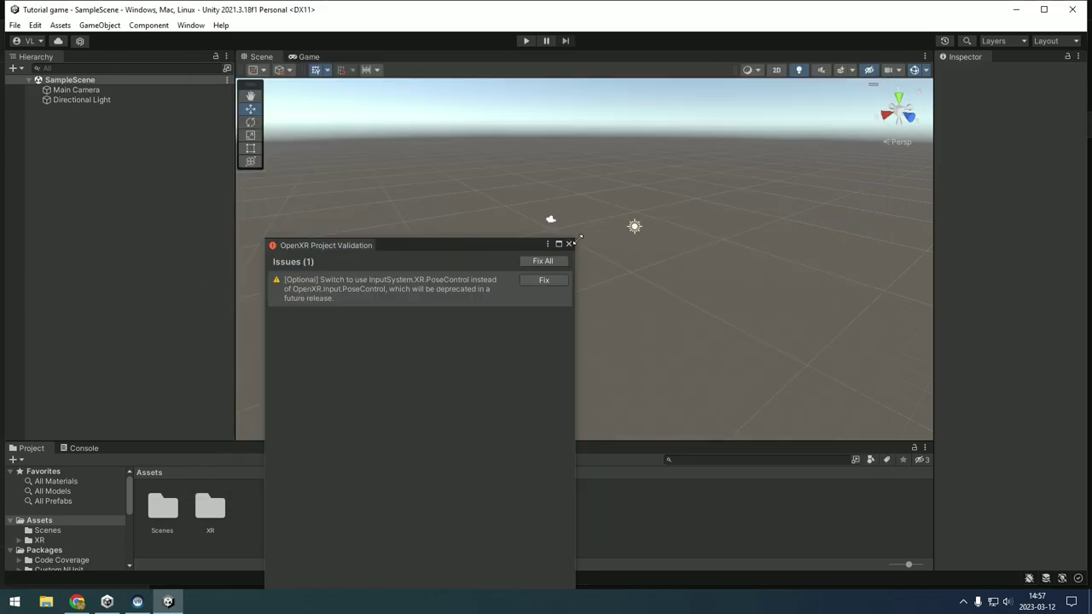
Close the OpenXR Project Validation window and save the scene.
{"action": "left_click", "coordinate": [573, 240]}
{"action": "left_click", "coordinate": [15, 25]}
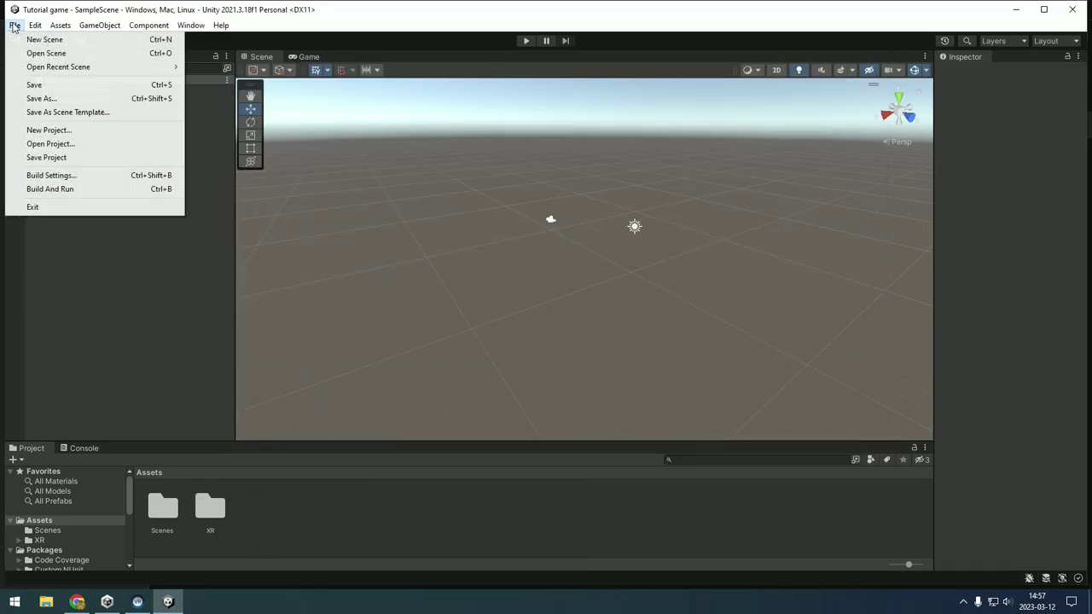
{"action": "left_click", "coordinate": [39, 86]}
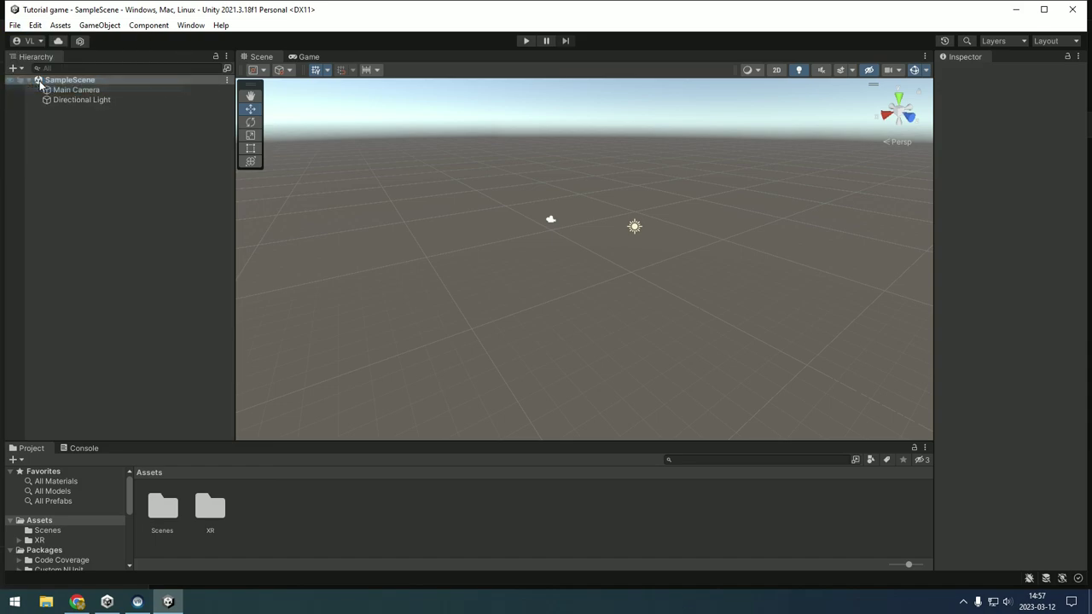
Add the package com.unity.xr.interaction.toolkit from git URL and go ahead with the XR InteractionLayerMask update.
{"action": "left_click", "coordinate": [191, 25]}
{"action": "left_click", "coordinate": [228, 157]}
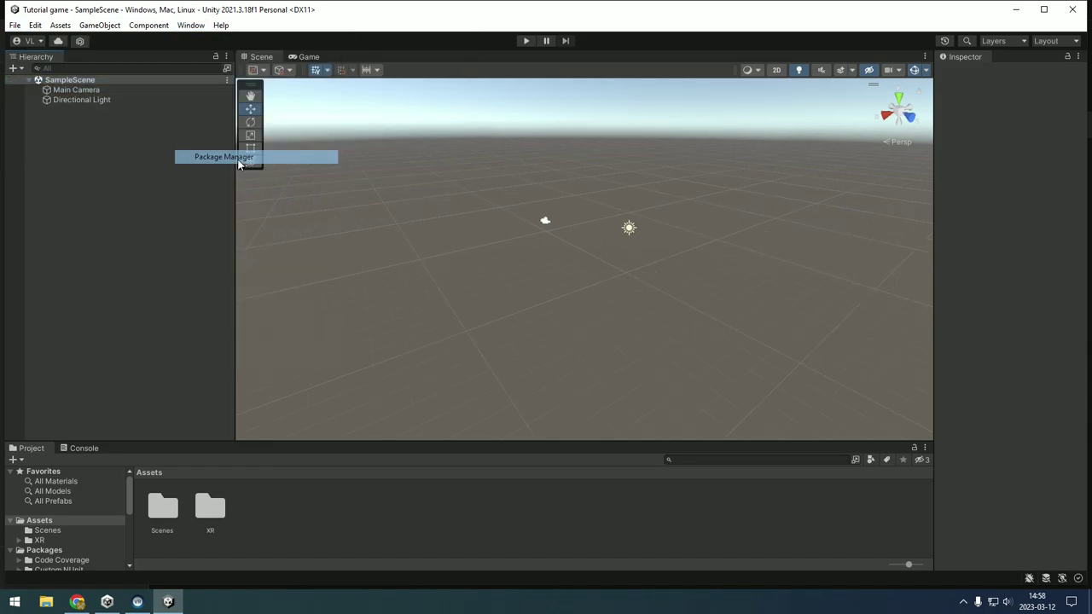
{"action": "left_click", "coordinate": [302, 111]}
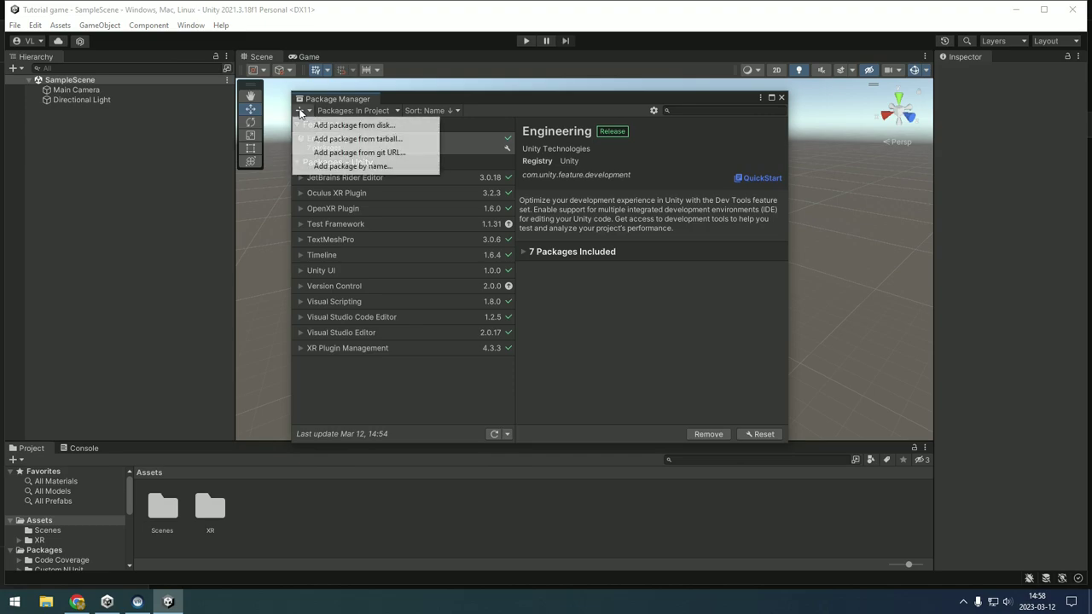
{"action": "left_click", "coordinate": [341, 153]}
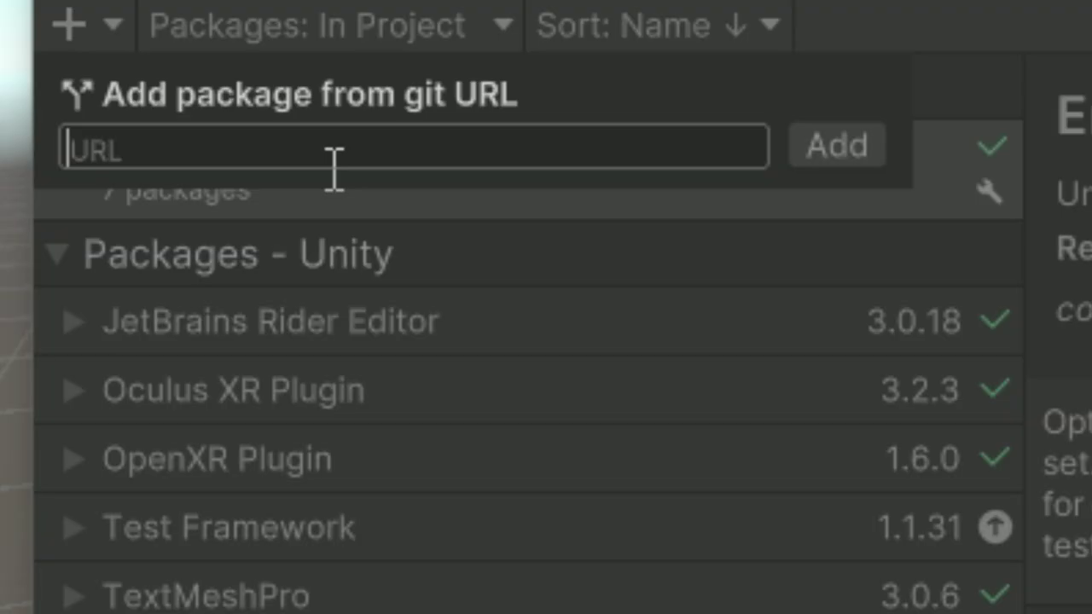
{"action": "type", "text": "com."}
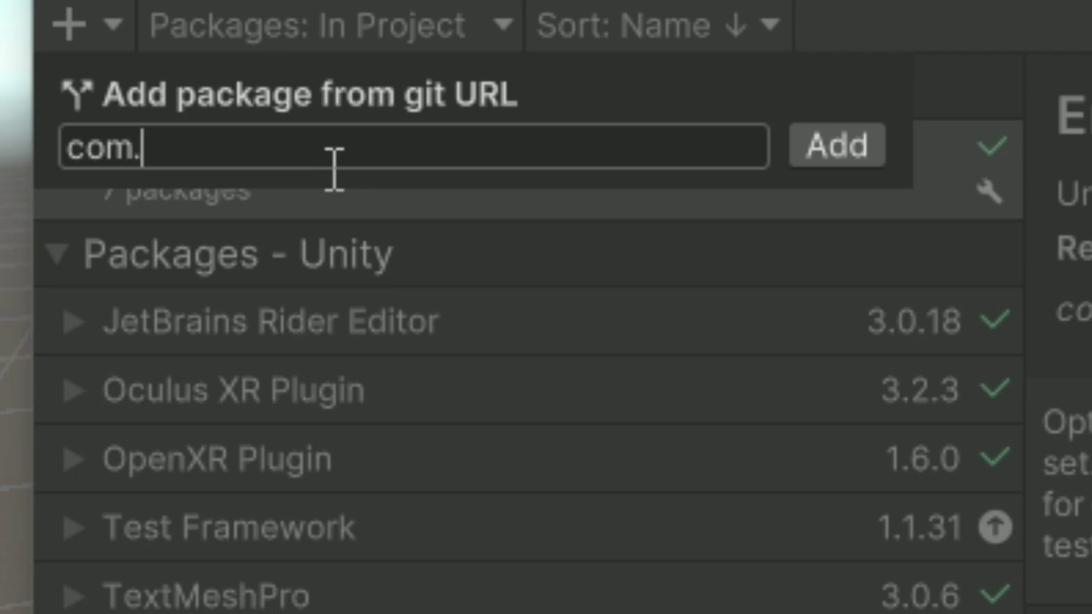
{"action": "type", "text": "unity."}
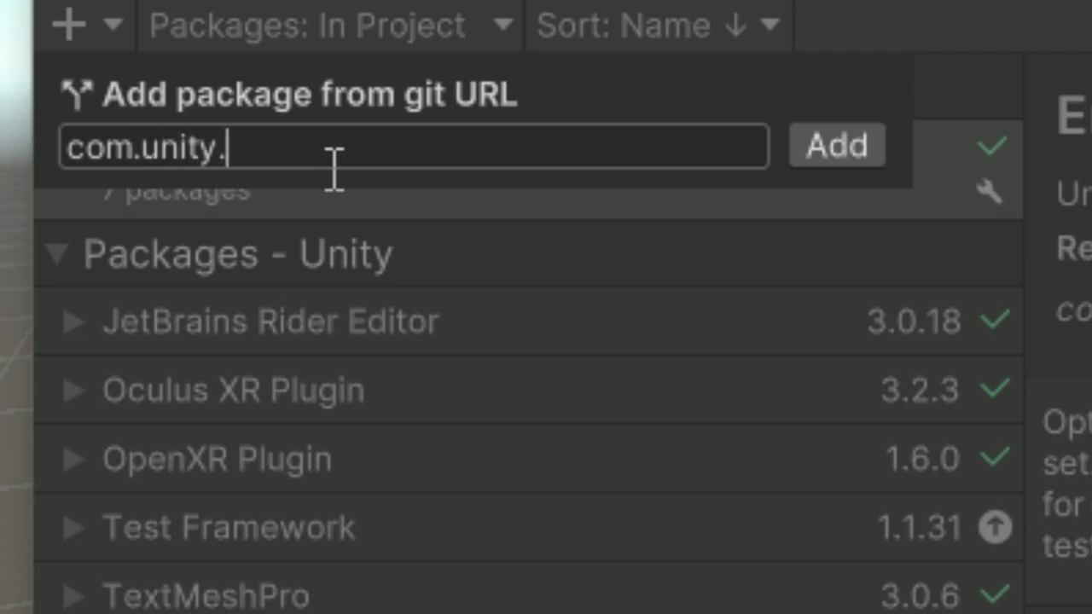
{"action": "type", "text": "xr."}
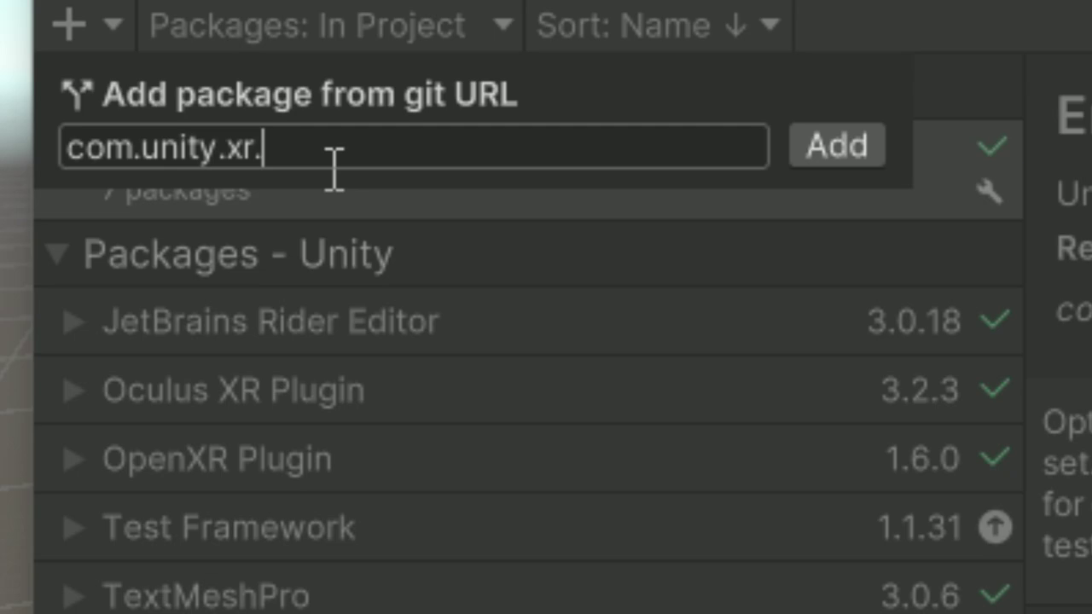
{"action": "type", "text": "o"}
{"action": "key", "text": "BackSpace"}
{"action": "type", "text": "interactio"}
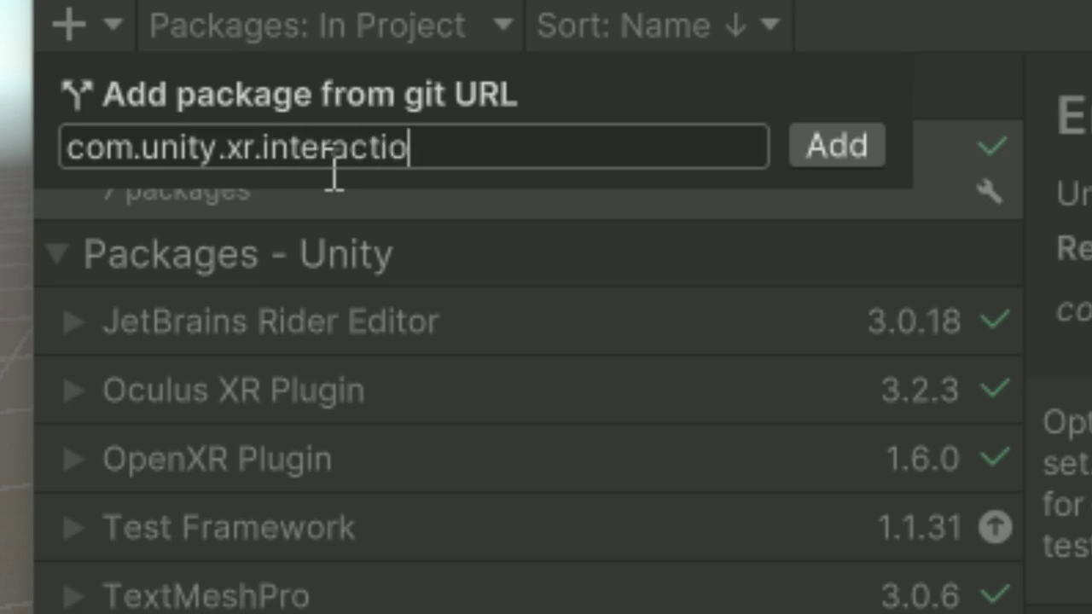
{"action": "type", "text": "n.tool"}
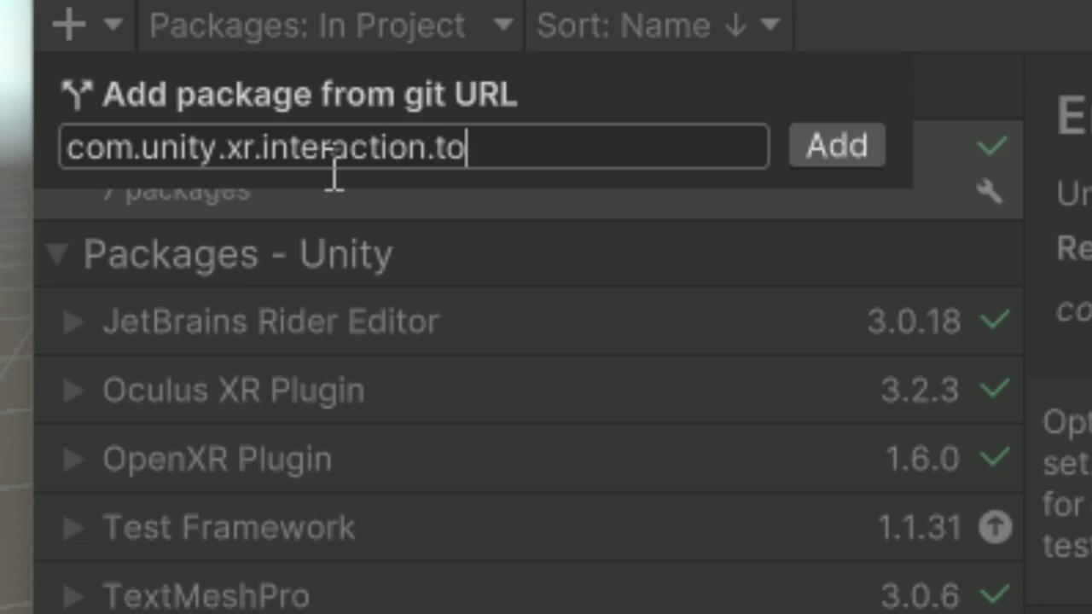
{"action": "type", "text": "kit"}
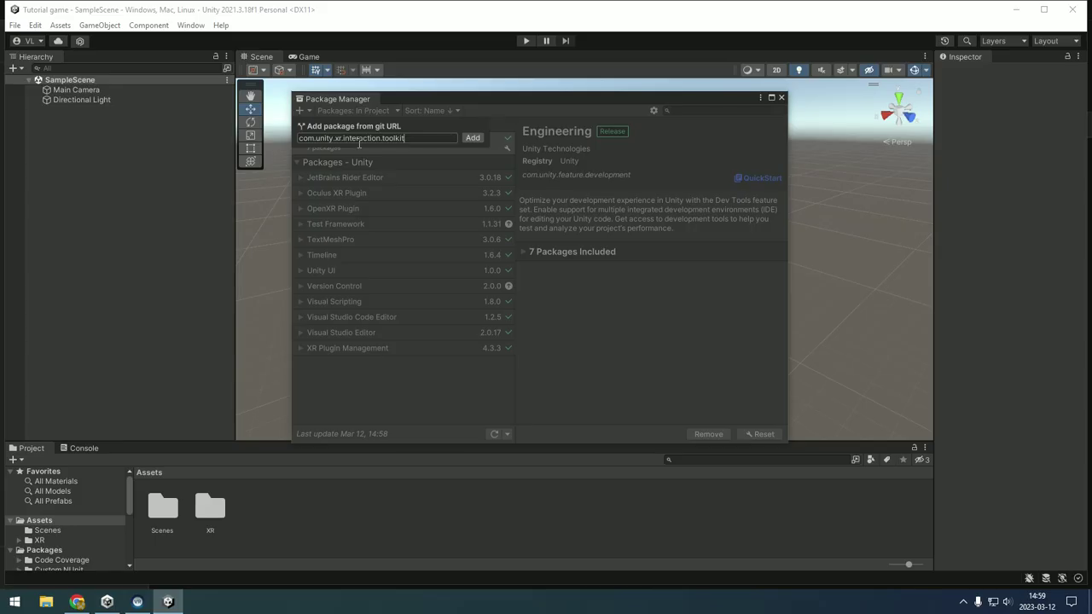
{"action": "left_click", "coordinate": [472, 138]}
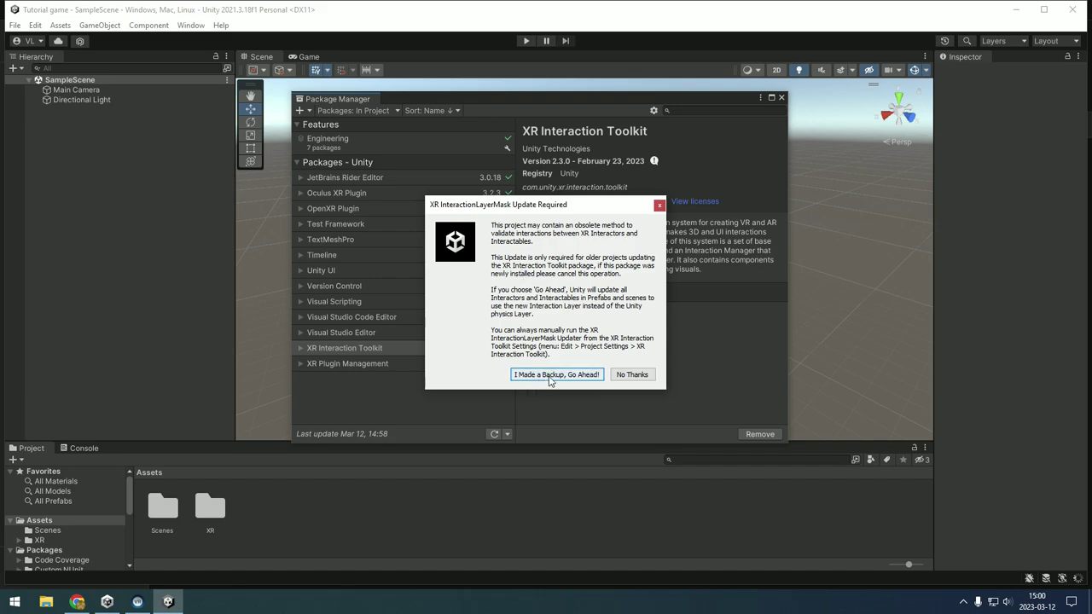
{"action": "left_click", "coordinate": [547, 379]}
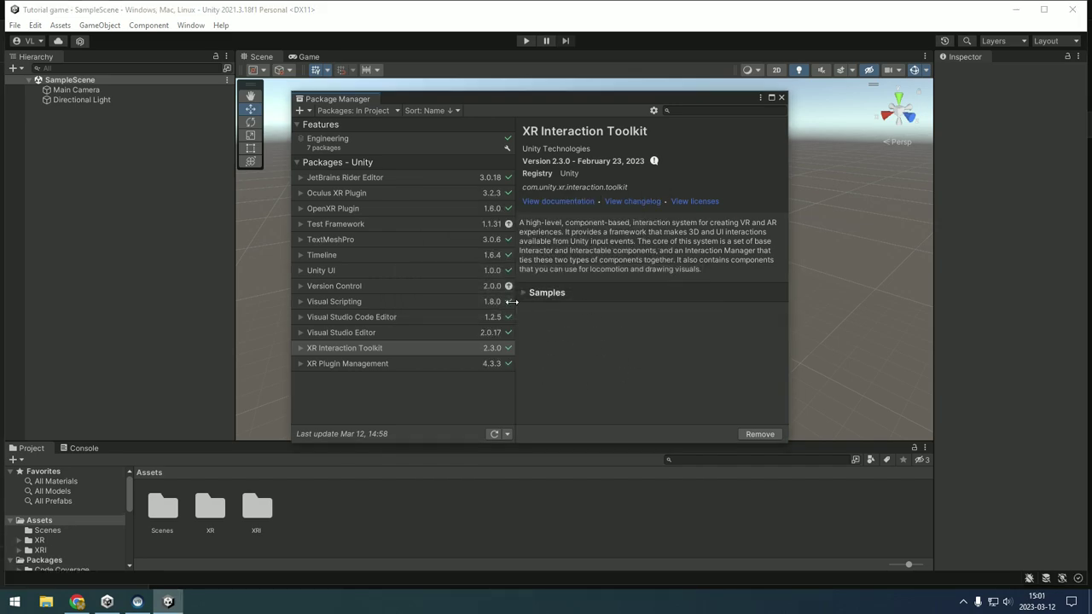
Import the XR Interaction Toolkit's Starter Assets sample and open its folder in the project assets.
{"action": "left_click", "coordinate": [524, 293]}
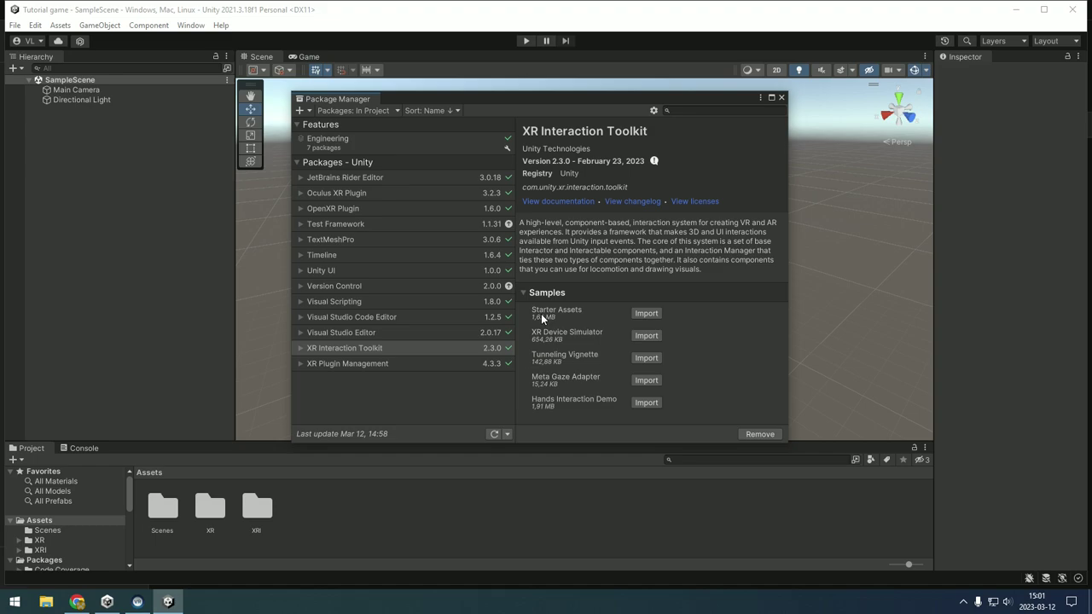
{"action": "left_click", "coordinate": [646, 313]}
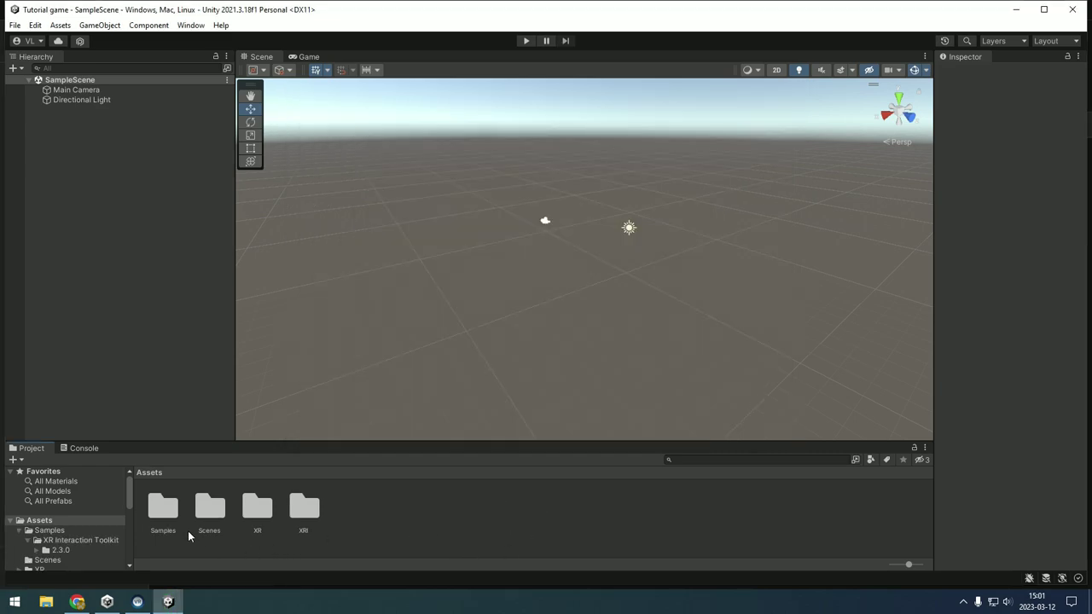
{"action": "double_click", "coordinate": [171, 510]}
{"action": "left_click", "coordinate": [174, 512]}
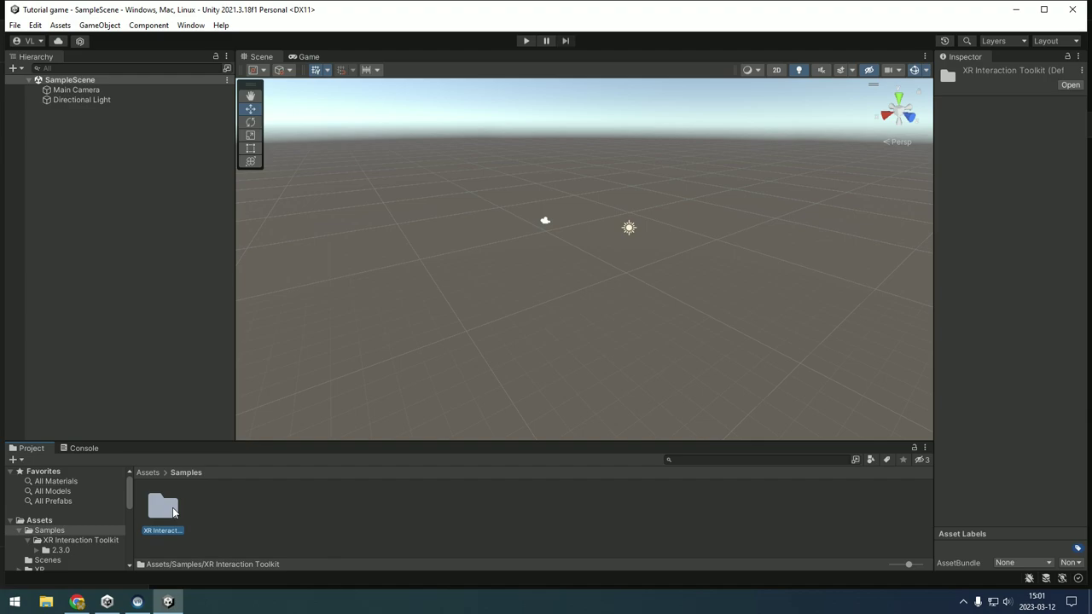
{"action": "double_click", "coordinate": [173, 512]}
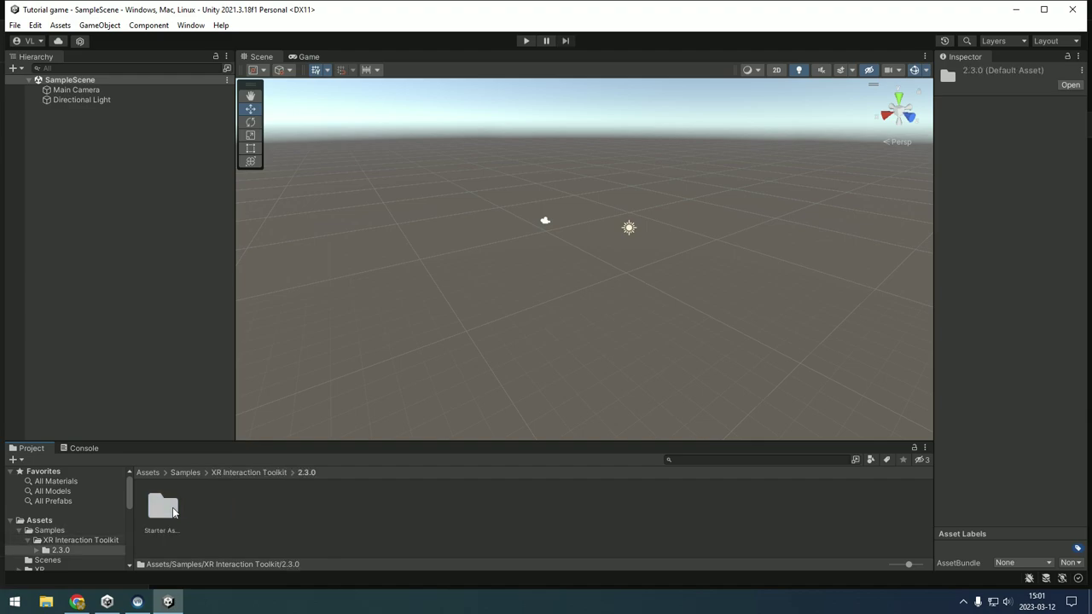
{"action": "double_click", "coordinate": [173, 512]}
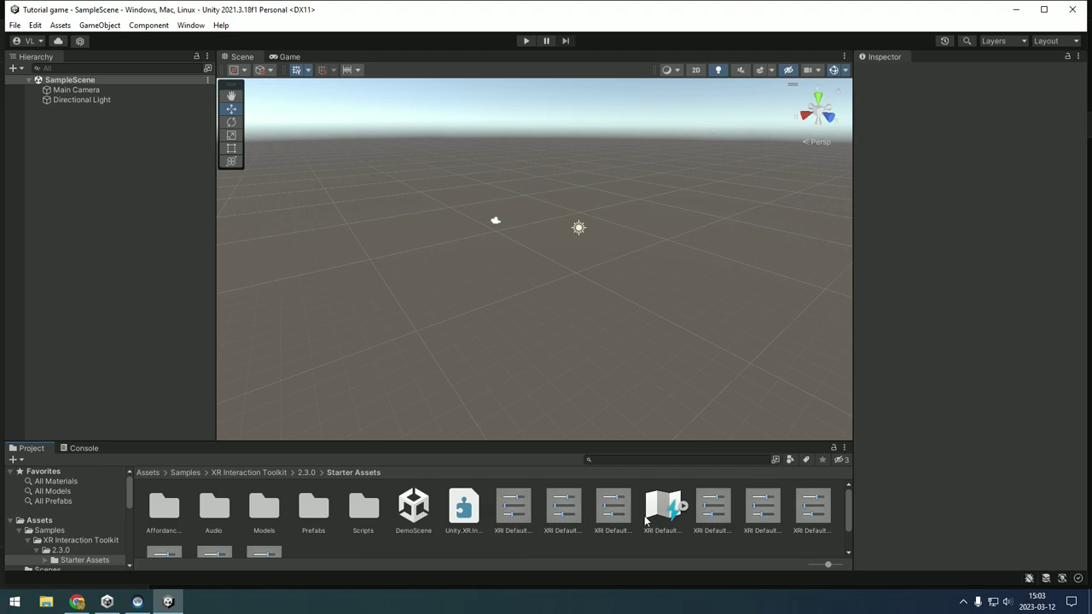
Add the XRI Default Continuous Move, Continuous Turn and Gaze Controller presets as defaults for their components.
{"action": "scroll", "coordinate": [597, 519], "scroll_direction": "down", "scroll_amount": 1}
{"action": "scroll", "coordinate": [554, 519], "scroll_direction": "up", "scroll_amount": 1}
{"action": "left_click", "coordinate": [512, 507]}
{"action": "left_click", "coordinate": [910, 85]}
{"action": "left_click", "coordinate": [932, 86]}
{"action": "left_click", "coordinate": [612, 507]}
{"action": "left_click", "coordinate": [938, 85]}
Add the XRI Default Left Controller, Left Grab Move and Right Controller presets as defaults for their components.
{"action": "left_click", "coordinate": [709, 511]}
{"action": "left_click", "coordinate": [951, 84]}
{"action": "left_click", "coordinate": [973, 84]}
{"action": "left_click", "coordinate": [946, 84]}
{"action": "left_click", "coordinate": [763, 507]}
{"action": "left_click", "coordinate": [921, 83]}
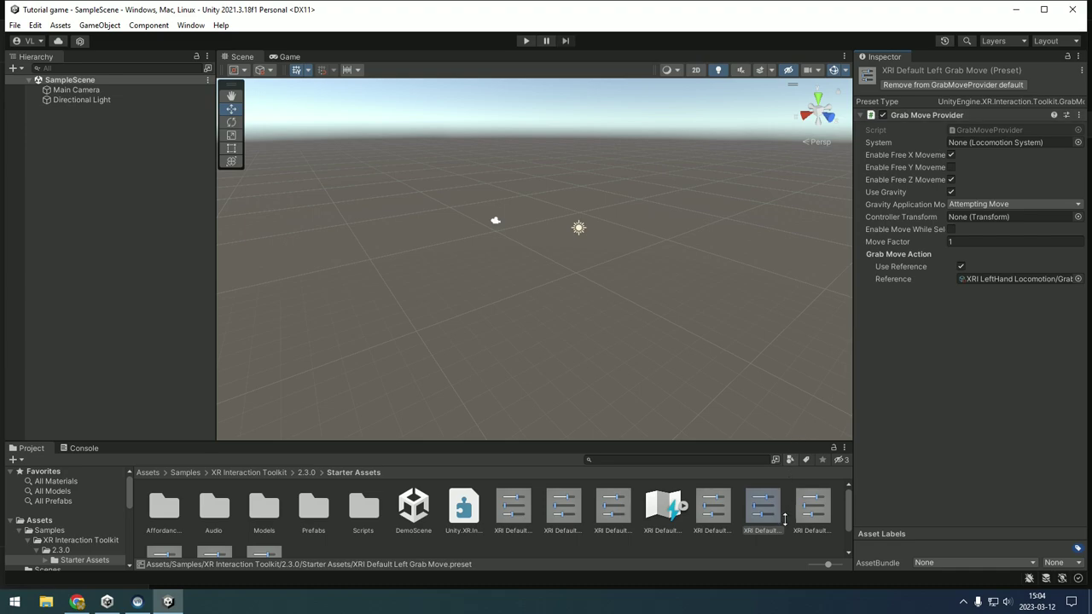
{"action": "left_click", "coordinate": [812, 508]}
{"action": "left_click", "coordinate": [927, 84]}
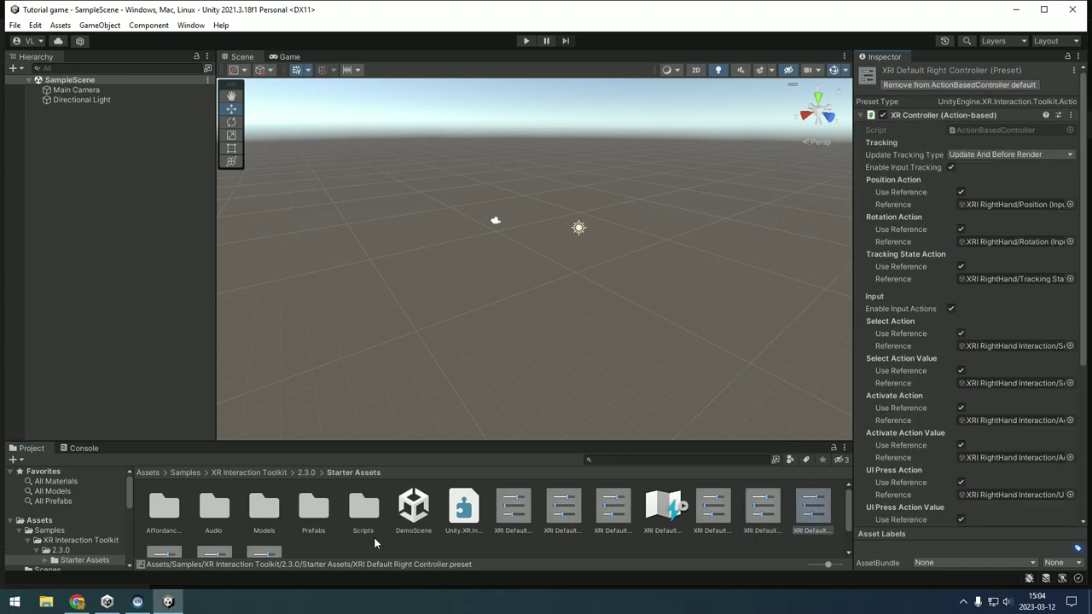
Add the XRI Default Right Grab Move, Snap Turn and XR UI Input Module presets as defaults for their components.
{"action": "scroll", "coordinate": [235, 523], "scroll_direction": "down", "scroll_amount": 2}
{"action": "left_click", "coordinate": [164, 522]}
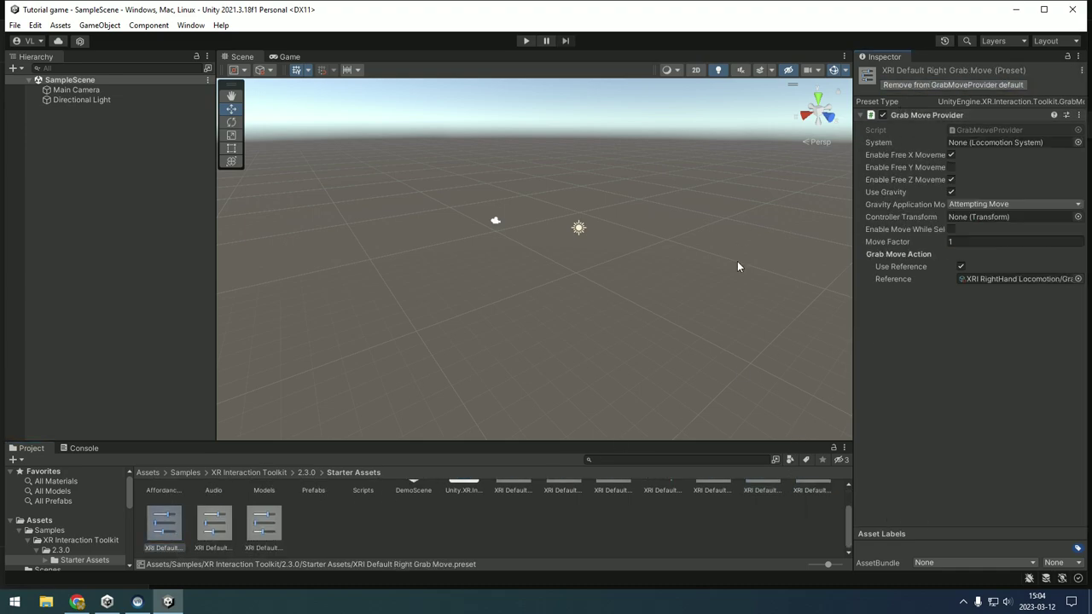
{"action": "left_click", "coordinate": [214, 522]}
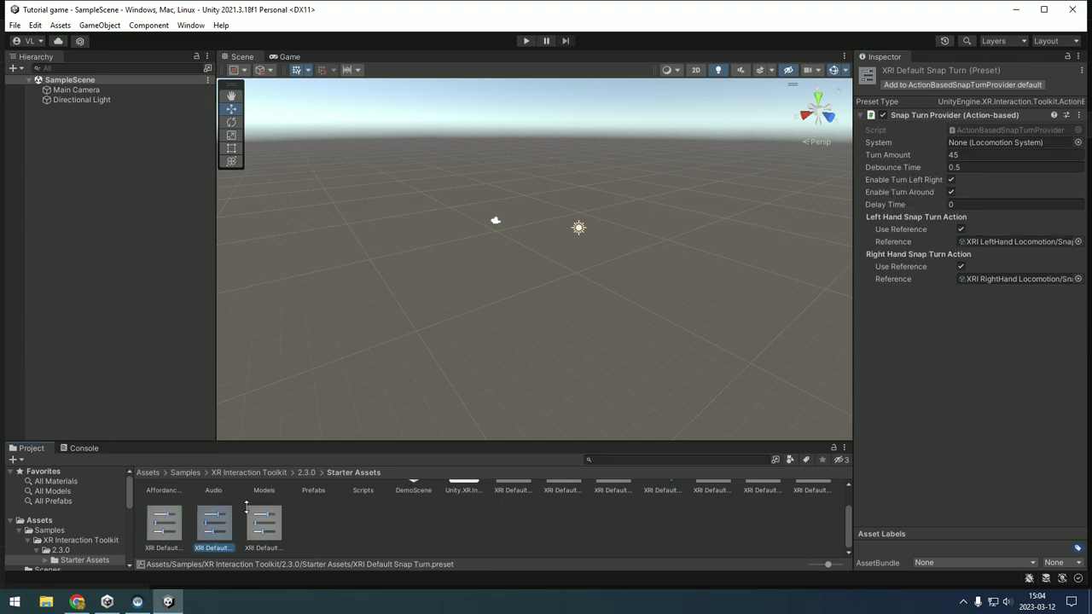
{"action": "left_click", "coordinate": [967, 86]}
{"action": "left_click", "coordinate": [267, 523]}
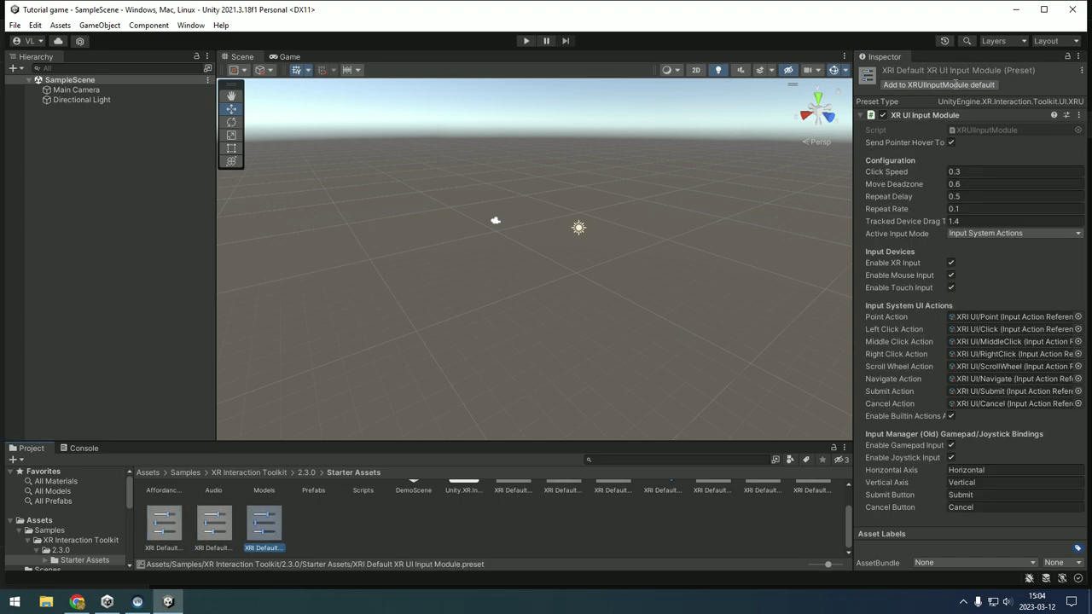
{"action": "left_click", "coordinate": [955, 85]}
{"action": "left_click", "coordinate": [512, 94]}
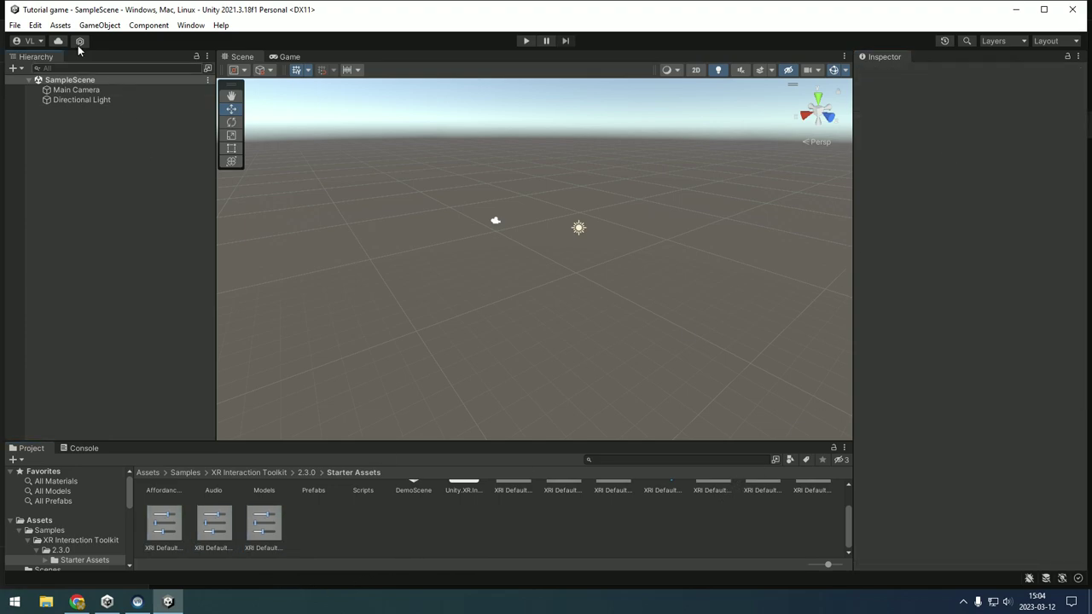
Set the Preset Manager filters for ActionBasedController to "right" for the Right Controller and "left" for the Left Controller, and save the scene.
{"action": "left_click", "coordinate": [37, 25]}
{"action": "left_click", "coordinate": [93, 420]}
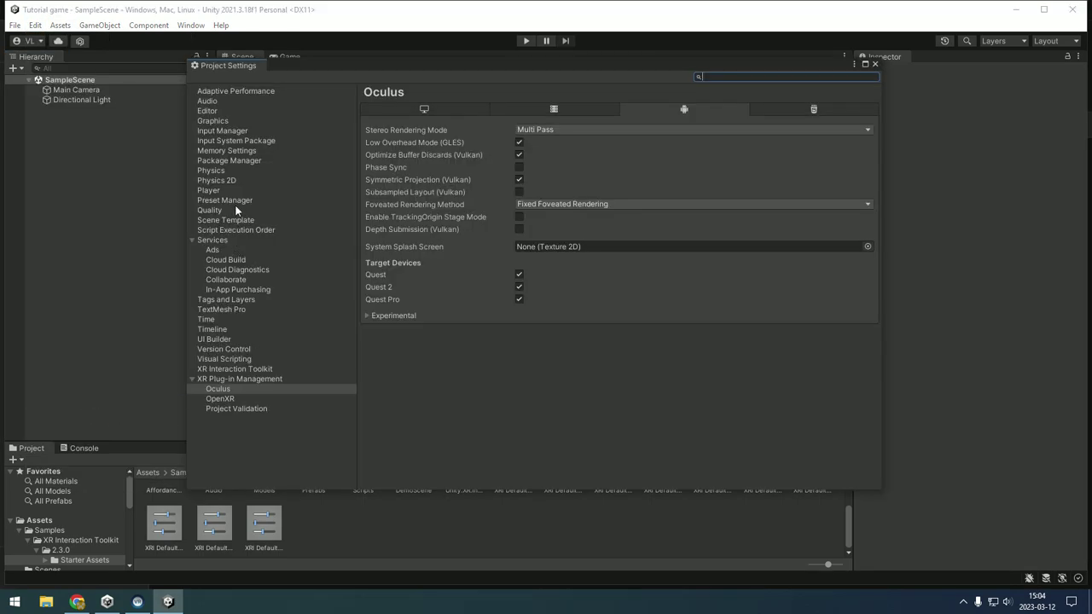
{"action": "left_click", "coordinate": [235, 202]}
{"action": "scroll", "coordinate": [450, 337], "scroll_direction": "down", "scroll_amount": 3}
{"action": "scroll", "coordinate": [439, 353], "scroll_direction": "up", "scroll_amount": 3}
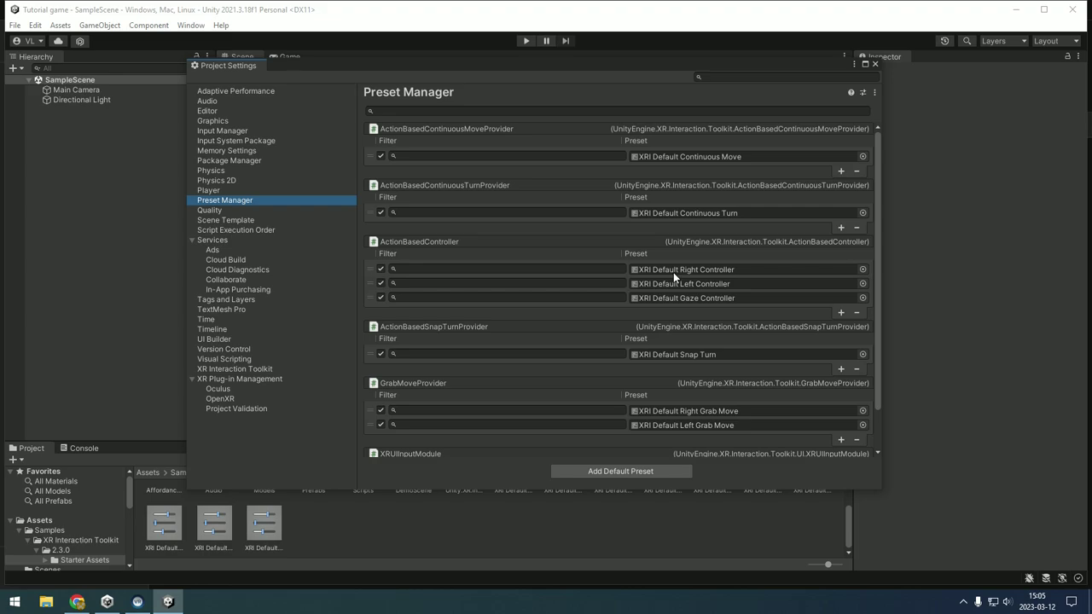
{"action": "left_click", "coordinate": [574, 268]}
{"action": "type", "text": "right"}
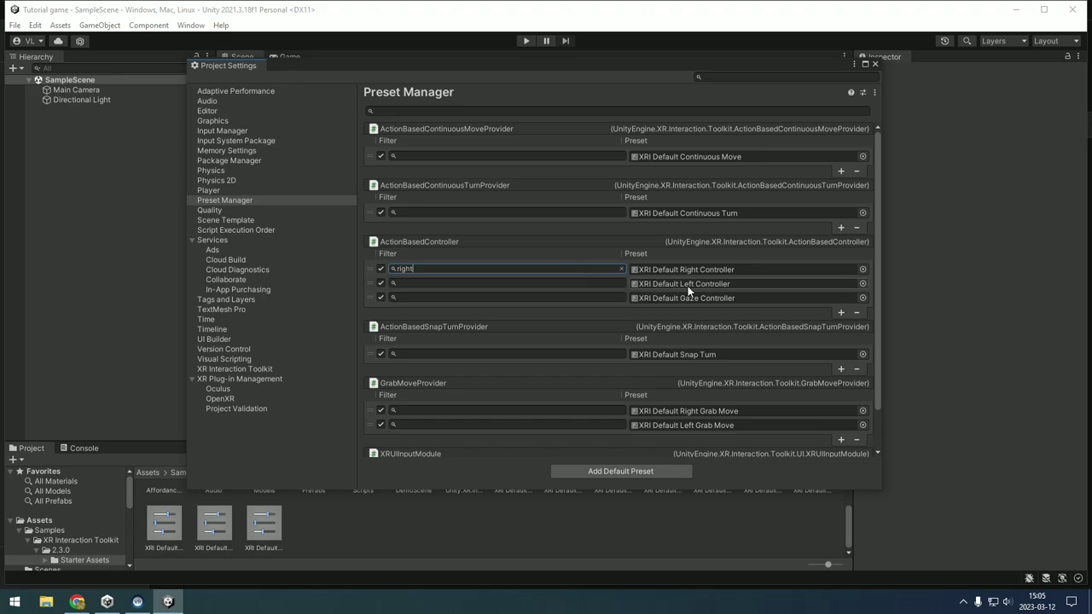
{"action": "left_click", "coordinate": [570, 282]}
{"action": "type", "text": "left"}
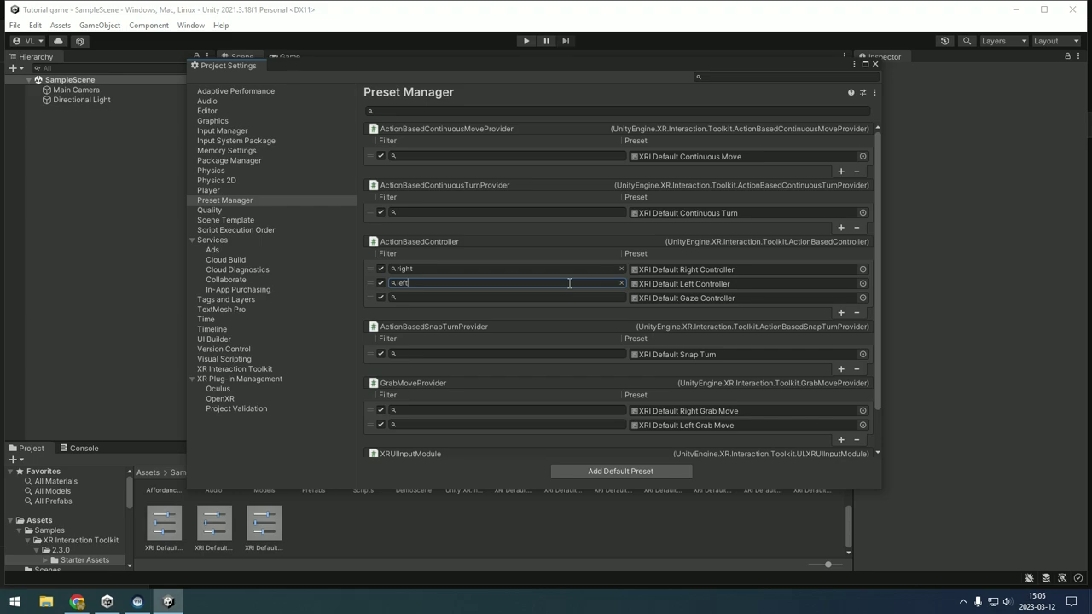
{"action": "scroll", "coordinate": [545, 384], "scroll_direction": "down", "scroll_amount": 1}
{"action": "scroll", "coordinate": [512, 307], "scroll_direction": "up", "scroll_amount": 1}
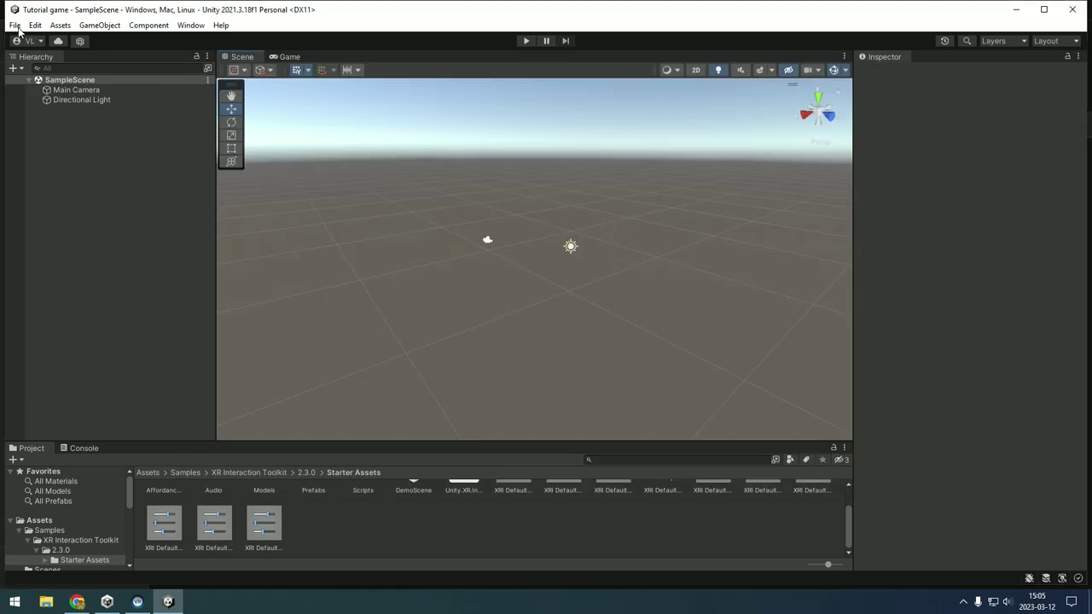
{"action": "left_click", "coordinate": [15, 25]}
{"action": "left_click", "coordinate": [111, 95]}
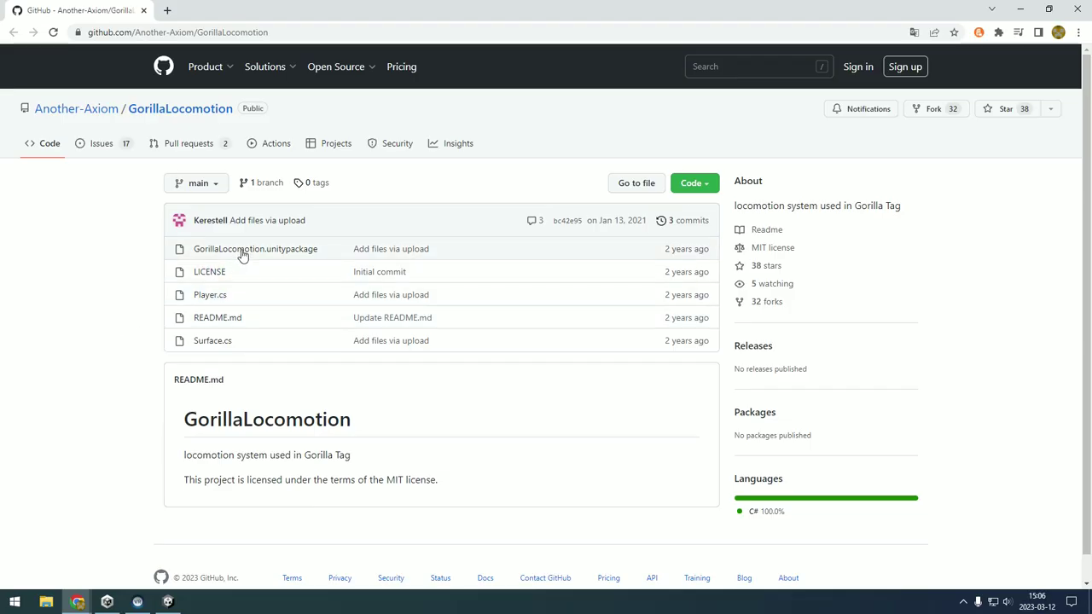
Download GorillaLocomotion.unitypackage from the GitHub repository, import all its contents into the Unity project and reload the scene.
{"action": "left_click", "coordinate": [242, 251]}
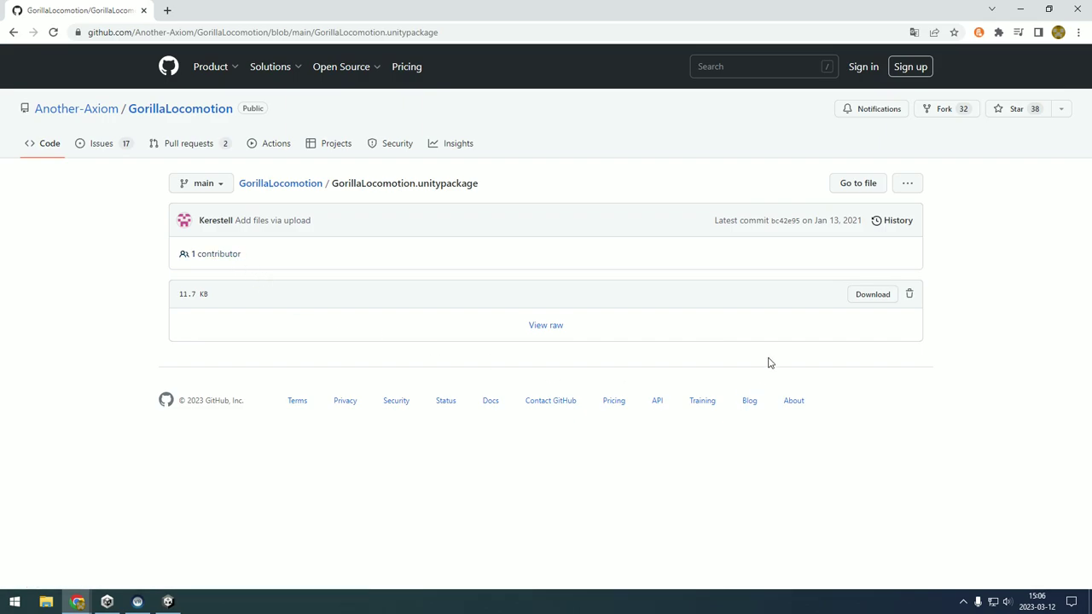
{"action": "left_click", "coordinate": [866, 298]}
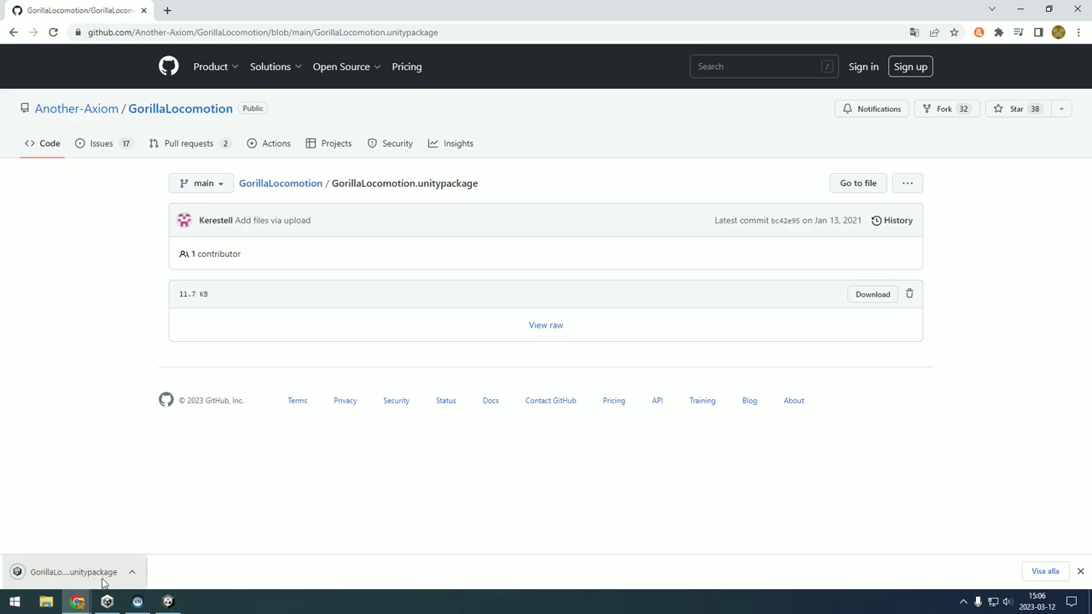
{"action": "left_click", "coordinate": [133, 571]}
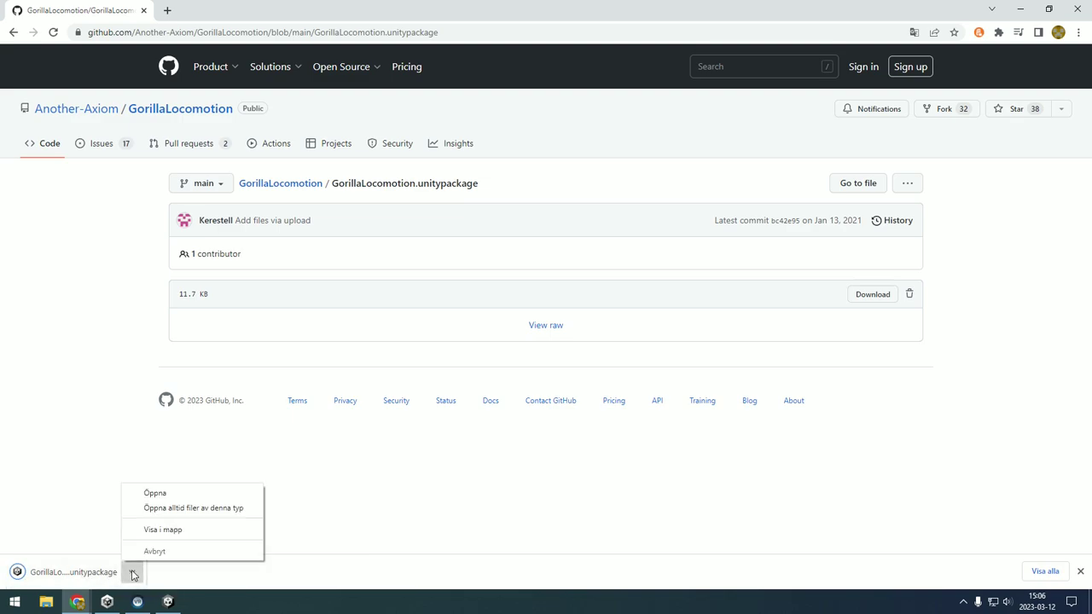
{"action": "left_click", "coordinate": [165, 495]}
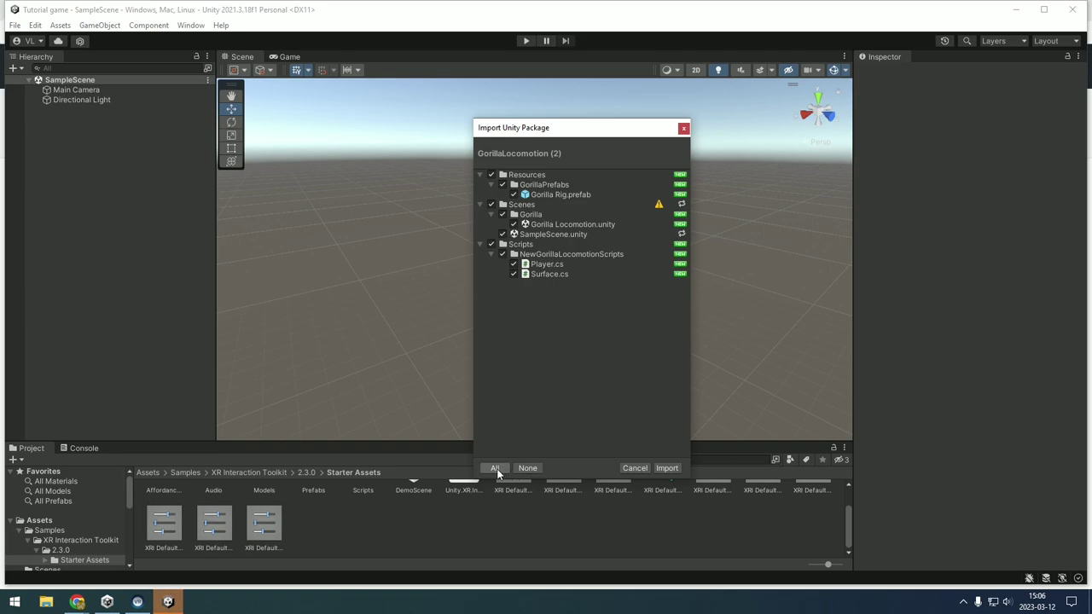
{"action": "left_click", "coordinate": [661, 467]}
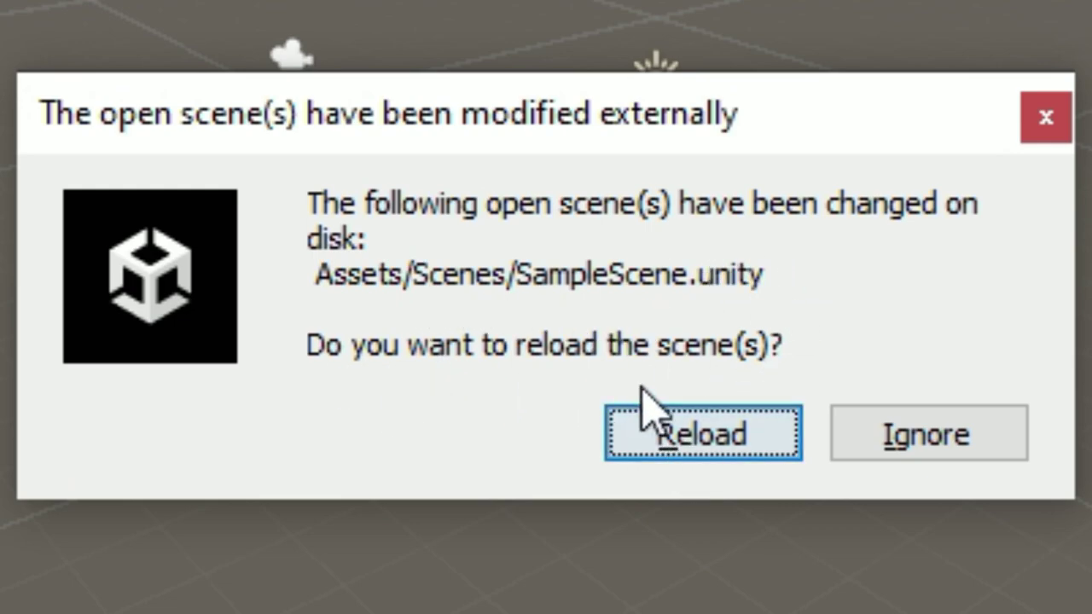
{"action": "left_click", "coordinate": [656, 426]}
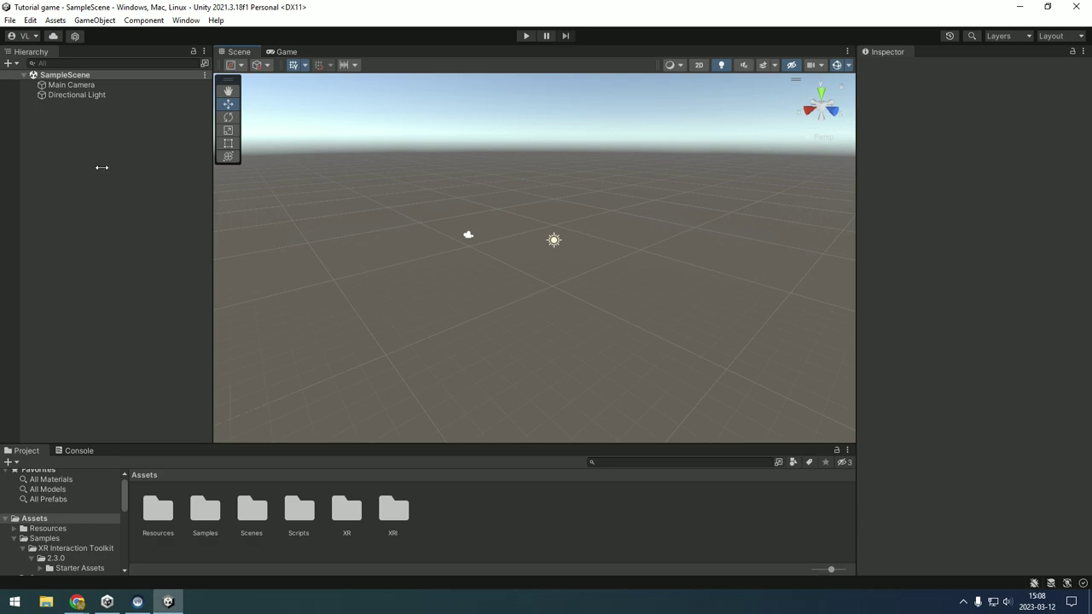
Delete the Main Camera from the sample scene.
{"action": "left_click", "coordinate": [103, 85]}
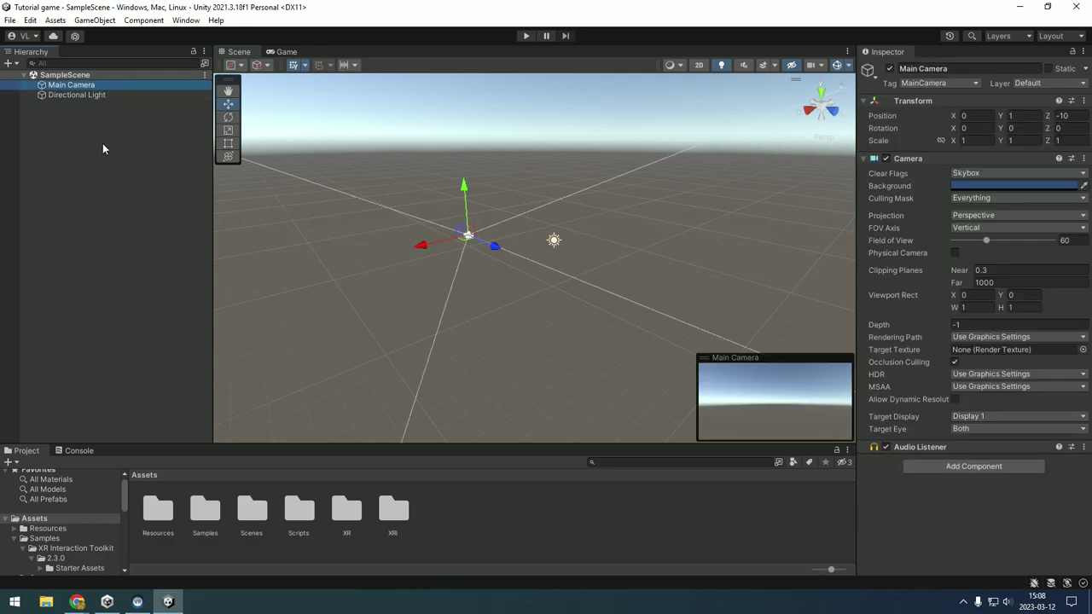
{"action": "right_click", "coordinate": [108, 87]}
{"action": "left_click", "coordinate": [150, 181]}
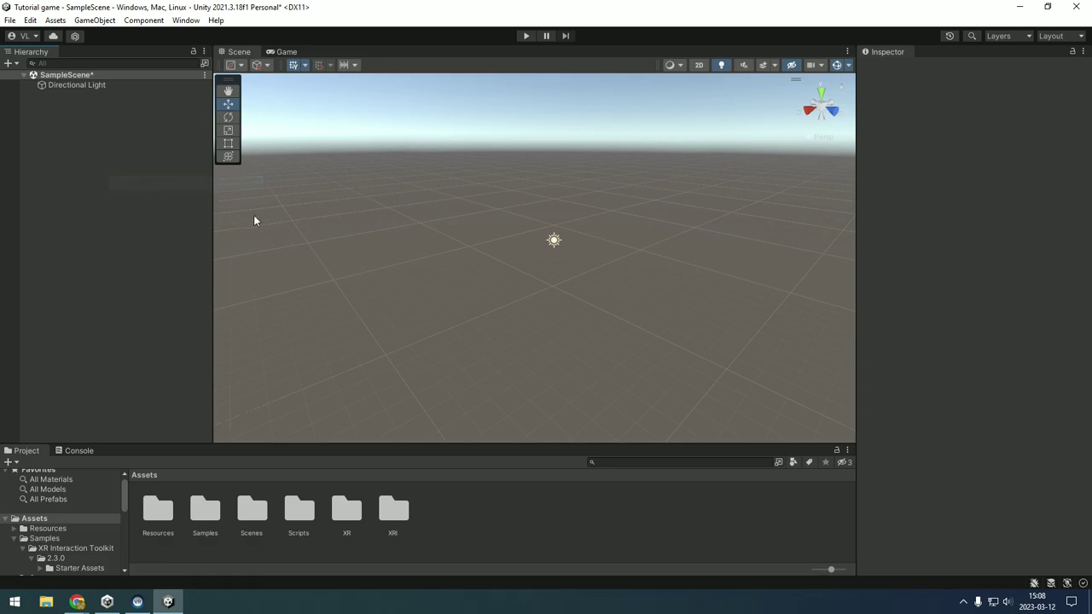
Add a cube to the scene and move it to about X 3.32, Y 0.177, Z 1.25.
{"action": "scroll", "coordinate": [358, 290], "scroll_direction": "up", "scroll_amount": 4}
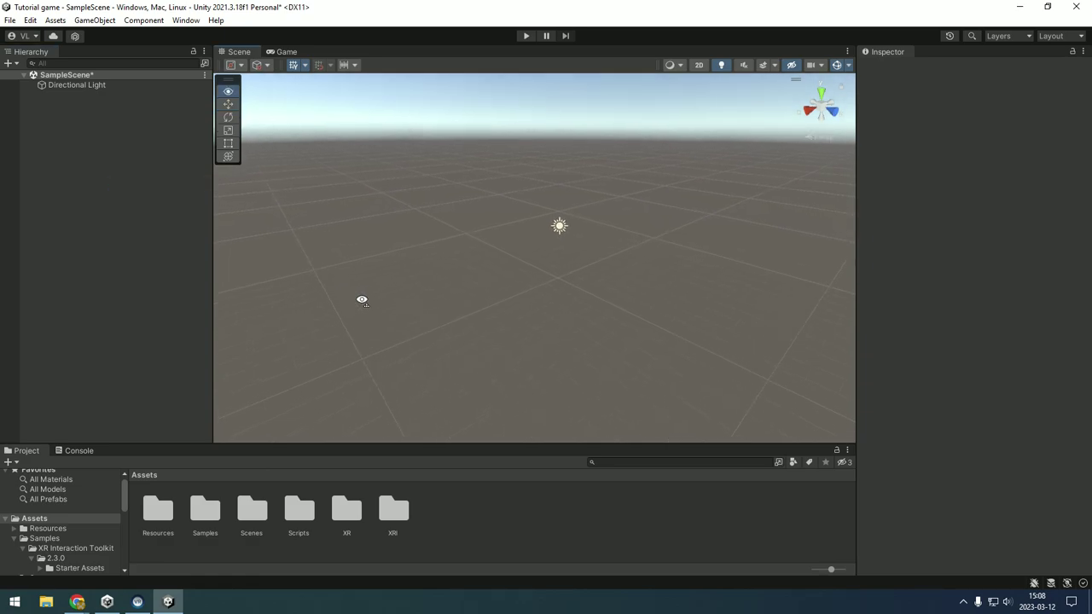
{"action": "left_click", "coordinate": [12, 64]}
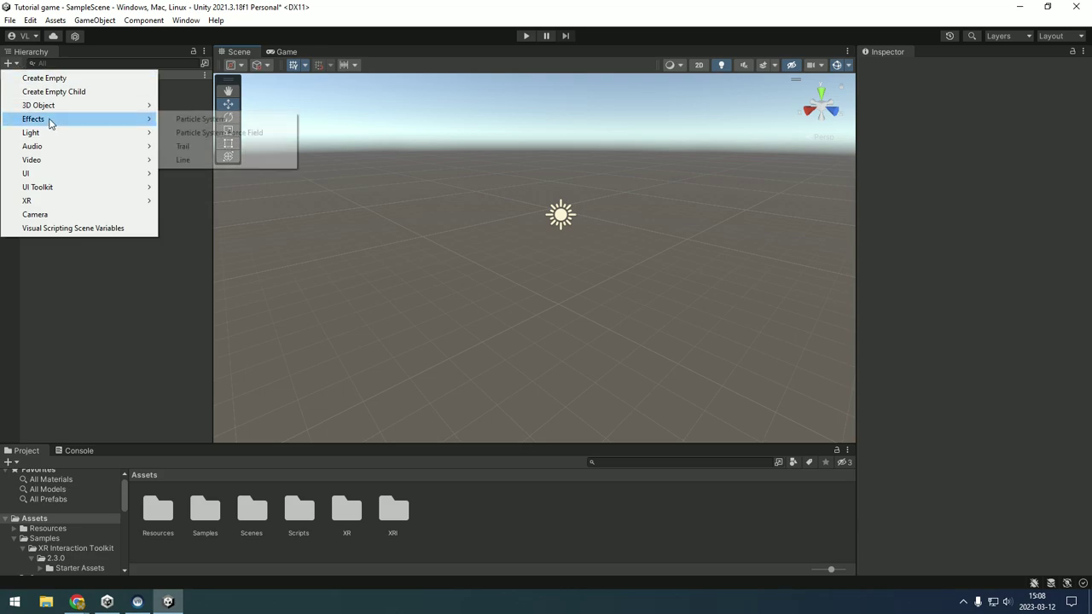
{"action": "mouse_move", "coordinate": [76, 105]}
{"action": "left_click", "coordinate": [179, 109]}
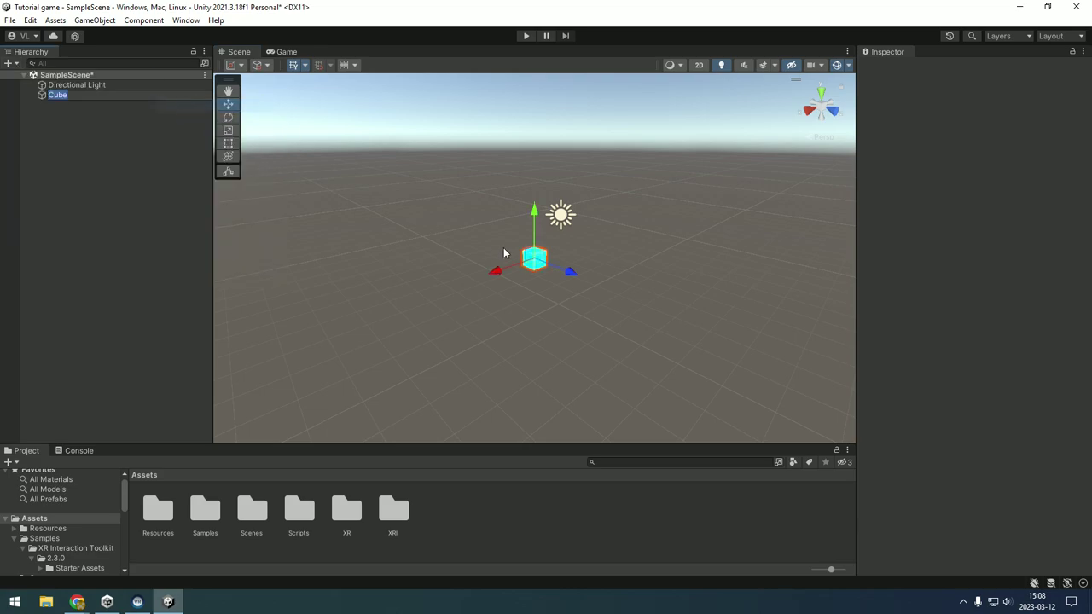
{"action": "left_click_drag", "start_coordinate": [531, 265], "coordinate": [542, 205]}
{"action": "left_click_drag", "start_coordinate": [556, 248], "coordinate": [559, 329]}
{"action": "right_click_drag", "start_coordinate": [560, 330], "coordinate": [638, 317]}
{"action": "key", "text": "w"}
{"action": "key", "text": "s"}
{"action": "left_click_drag", "start_coordinate": [547, 302], "coordinate": [432, 427]}
{"action": "key", "text": "s"}
{"action": "right_click_drag", "start_coordinate": [546, 294], "coordinate": [477, 352]}
{"action": "key", "text": "r"}
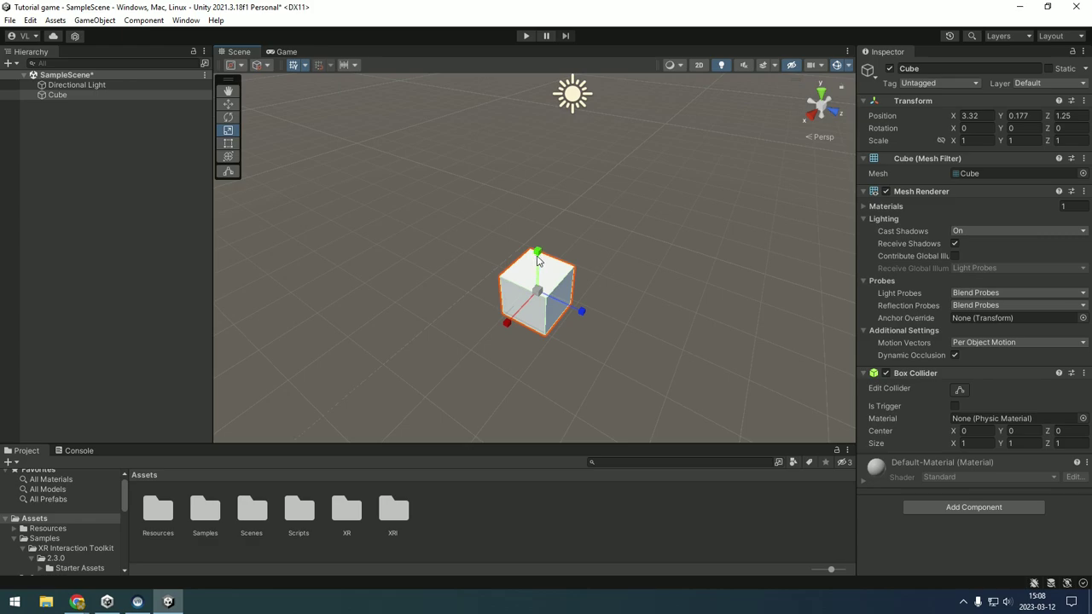
Flatten the cube into a slab by scaling its height to about 0.186.
{"action": "left_click", "coordinate": [228, 103]}
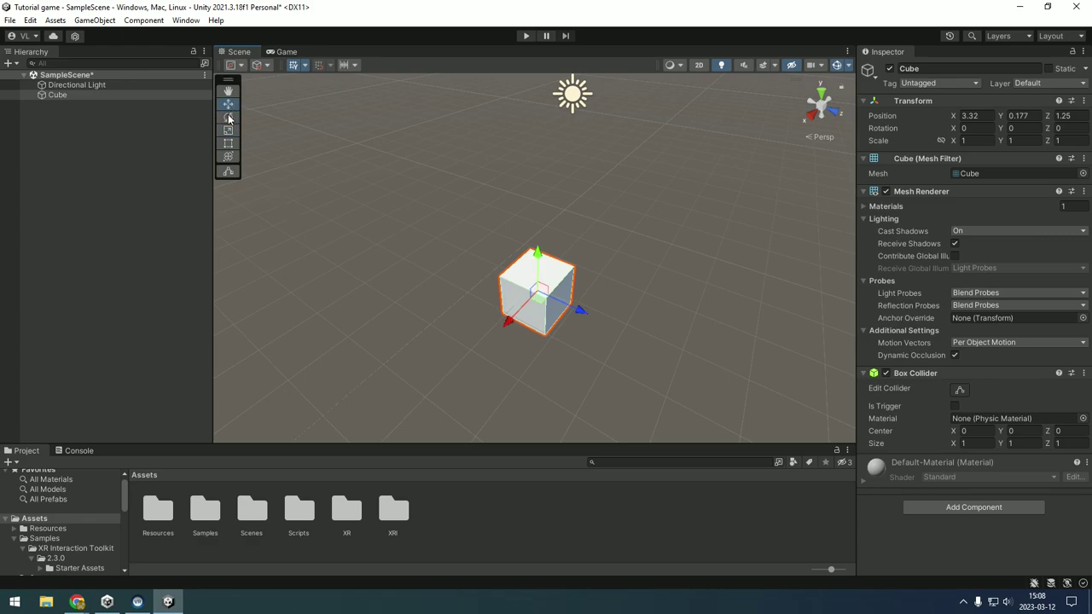
{"action": "mouse_move", "coordinate": [626, 326]}
{"action": "right_mouse_down"}
{"action": "mouse_move", "coordinate": [668, 285]}
{"action": "mouse_move", "coordinate": [639, 282]}
{"action": "mouse_move", "coordinate": [583, 357]}
{"action": "mouse_move", "coordinate": [629, 302]}
{"action": "mouse_move", "coordinate": [636, 337]}
{"action": "right_mouse_up"}
{"action": "key", "text": "w"}
{"action": "key", "text": "s"}
{"action": "key", "text": "w"}
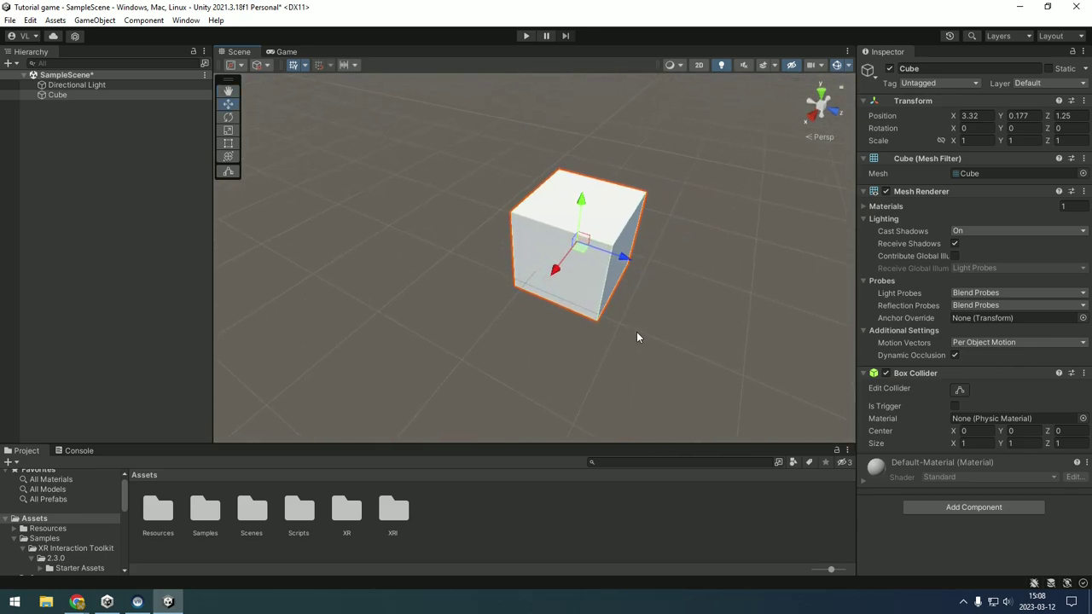
{"action": "left_click", "coordinate": [230, 131]}
{"action": "left_click_drag", "start_coordinate": [584, 203], "coordinate": [580, 241]}
{"action": "scroll", "coordinate": [640, 221], "scroll_direction": "down", "scroll_amount": 3}
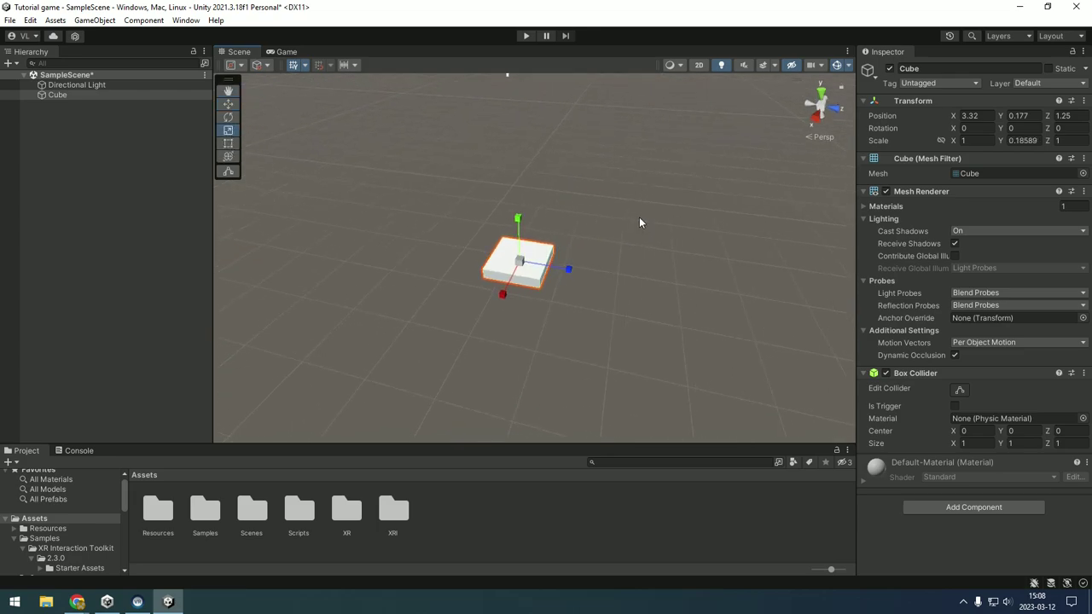
Stretch the flat cube with the Rect tool into a floor of about 12.2 by 12.3 units.
{"action": "left_click", "coordinate": [225, 145]}
{"action": "right_click_drag", "start_coordinate": [633, 359], "coordinate": [596, 360]}
{"action": "key", "text": "s"}
{"action": "key", "text": "d"}
{"action": "left_click_drag", "start_coordinate": [417, 245], "coordinate": [693, 197]}
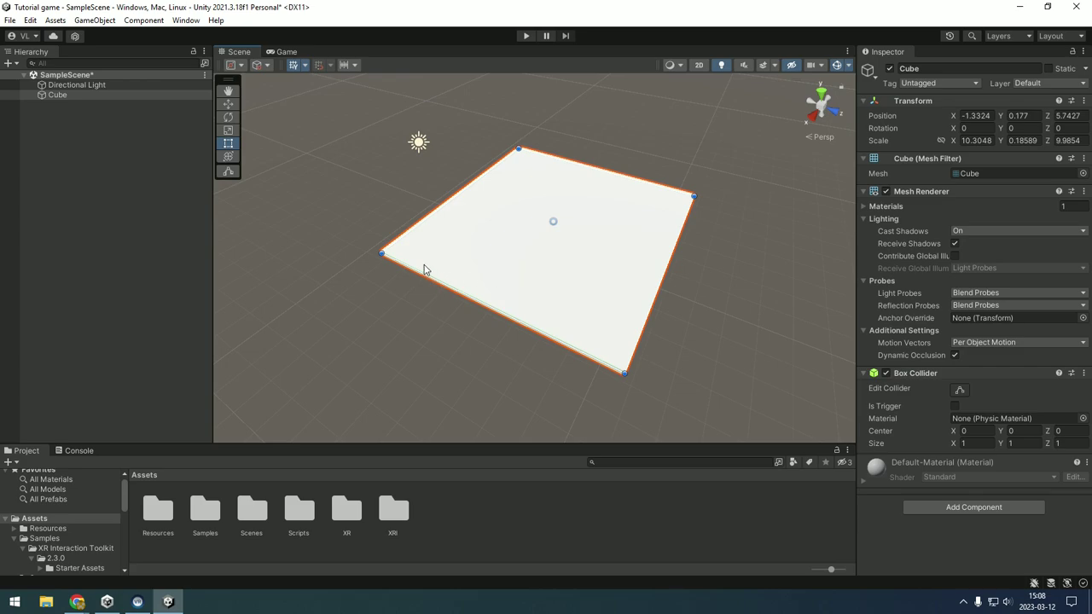
{"action": "left_click_drag", "start_coordinate": [385, 249], "coordinate": [378, 254]}
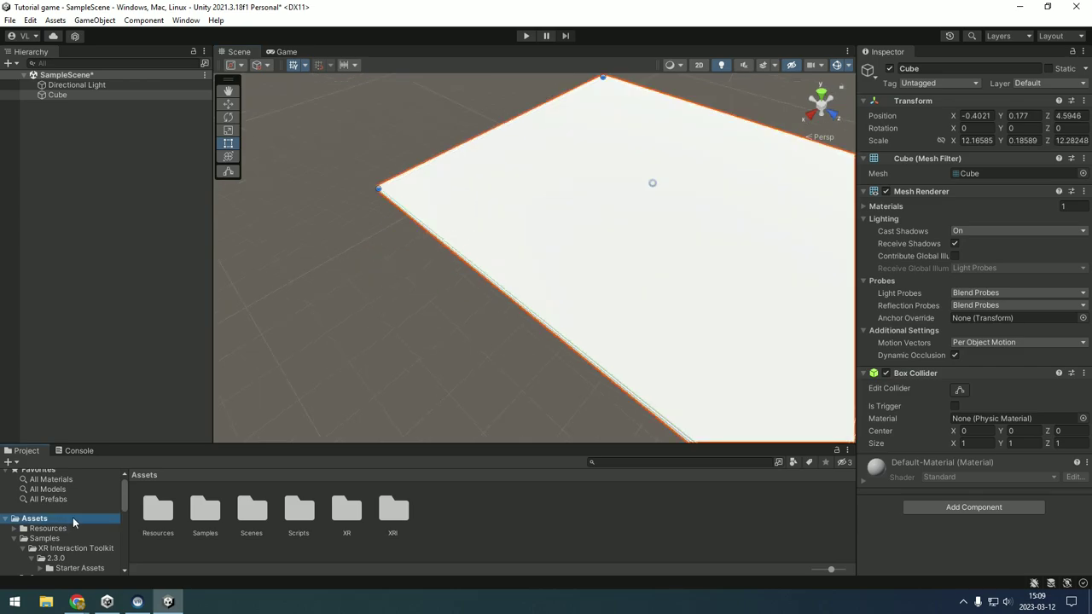
Create a folder named Materials in Assets and open it.
{"action": "right_click", "coordinate": [483, 518]}
{"action": "mouse_move", "coordinate": [606, 187]}
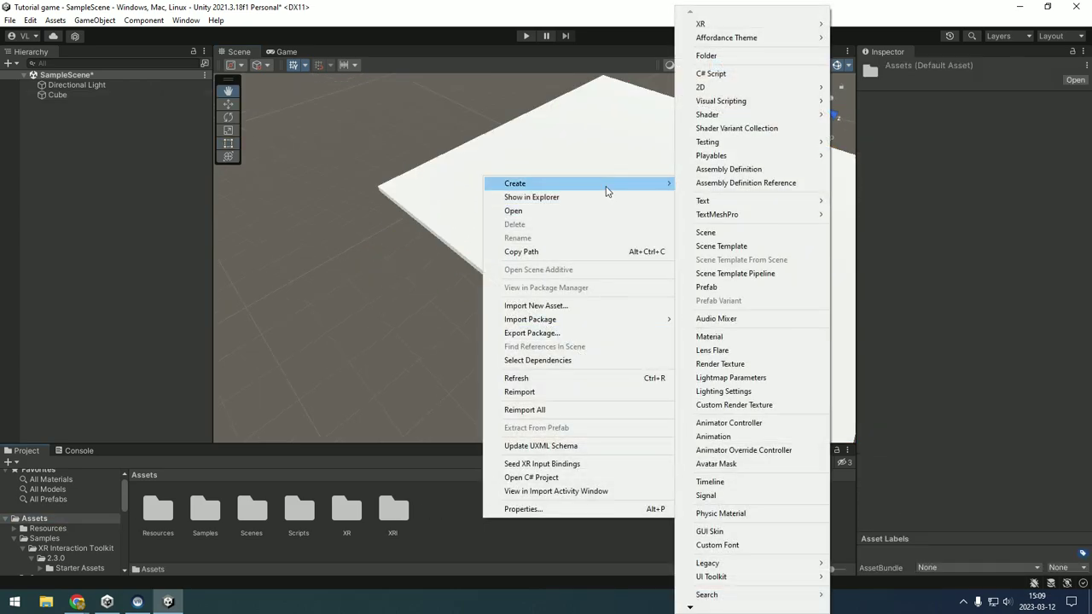
{"action": "left_click", "coordinate": [708, 56]}
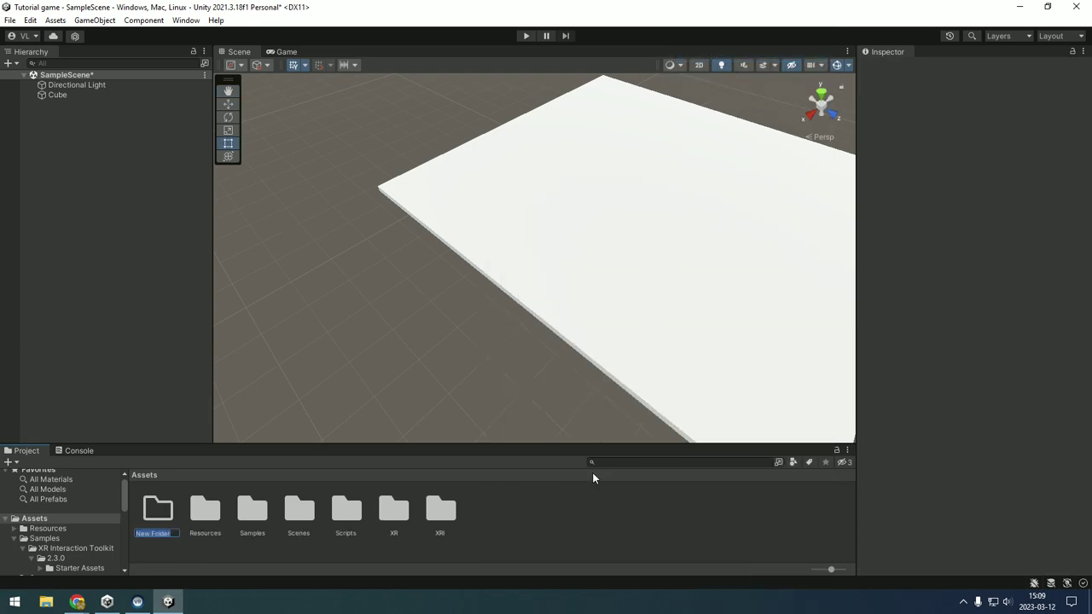
{"action": "type", "text": "M"}
{"action": "key", "text": "Return"}
{"action": "double_click", "coordinate": [159, 517]}
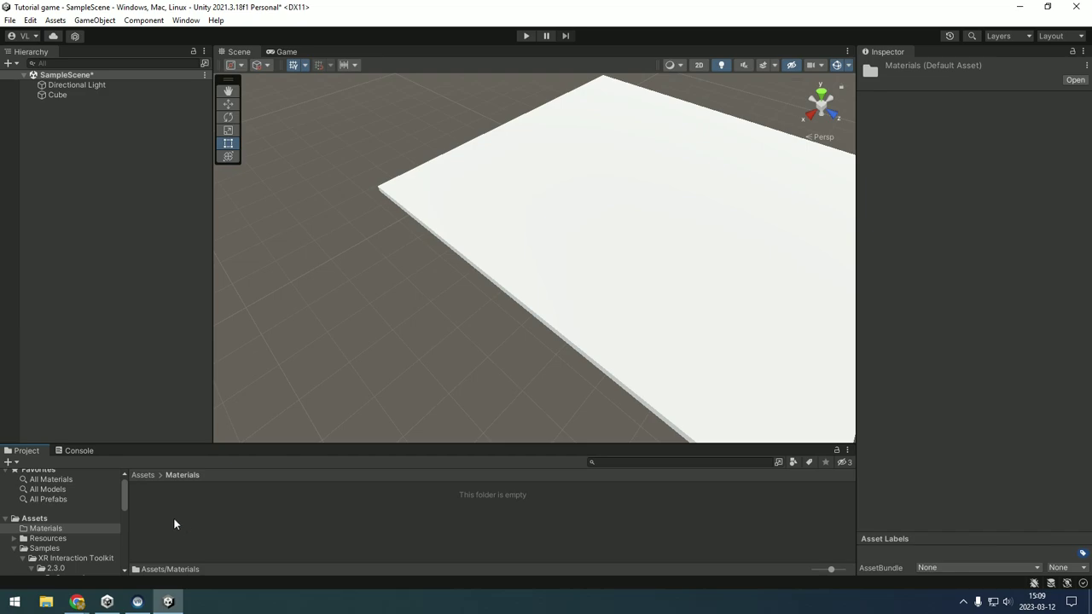
Create a new material named blue in the Materials folder.
{"action": "right_click", "coordinate": [177, 517]}
{"action": "mouse_move", "coordinate": [304, 186]}
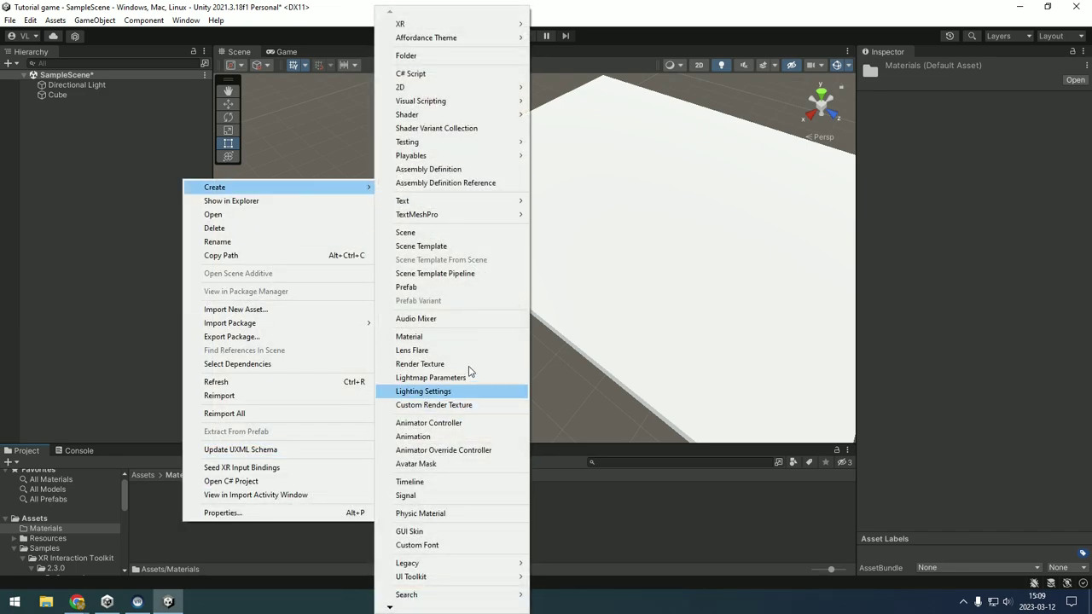
{"action": "left_click", "coordinate": [468, 338]}
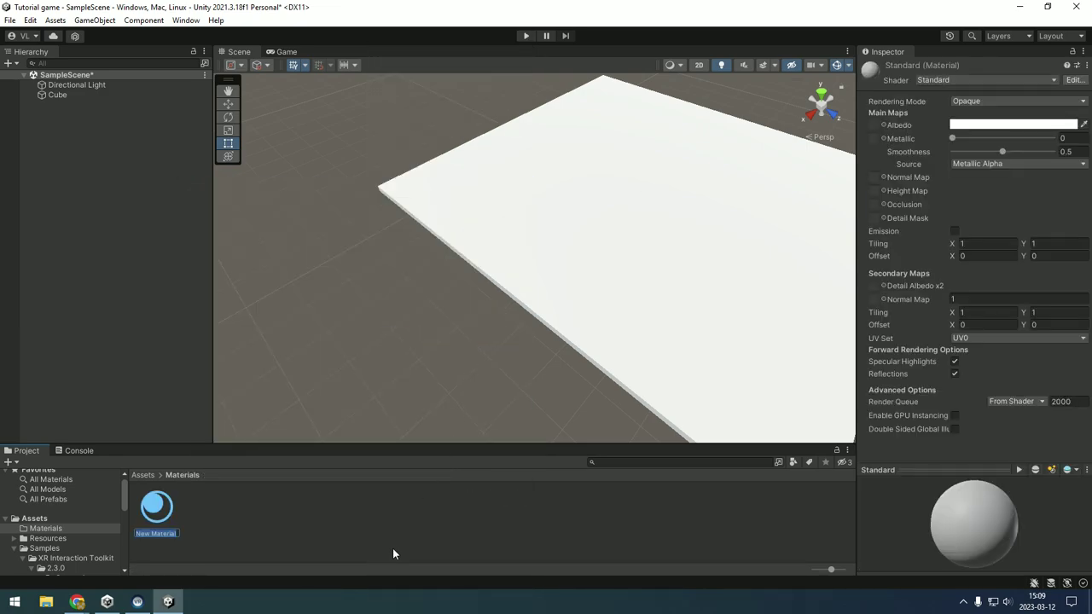
{"action": "type", "text": "blu"}
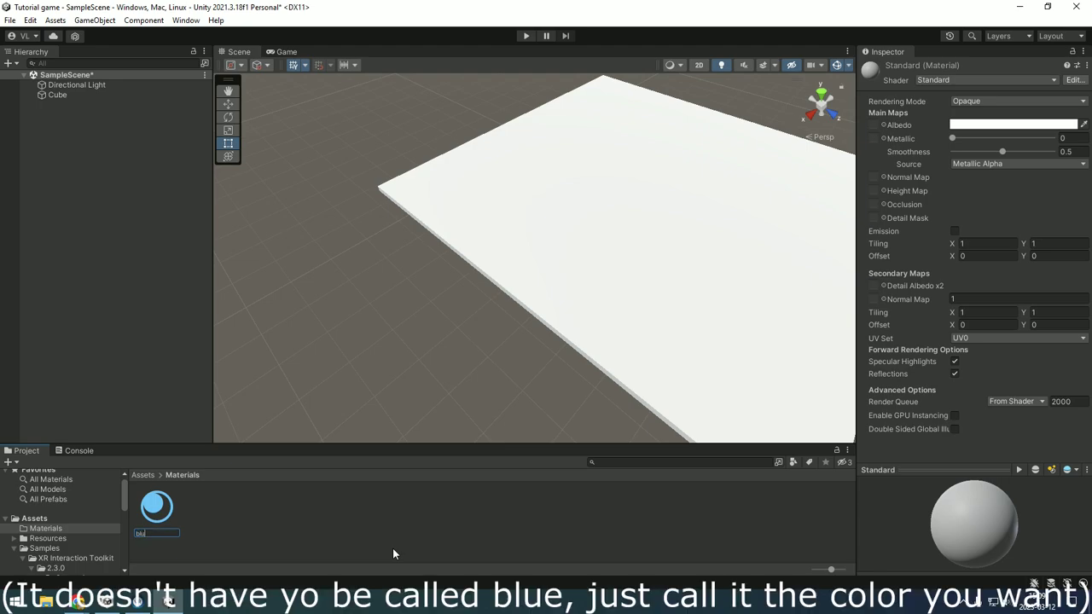
{"action": "type", "text": "e"}
{"action": "key", "text": "Return"}
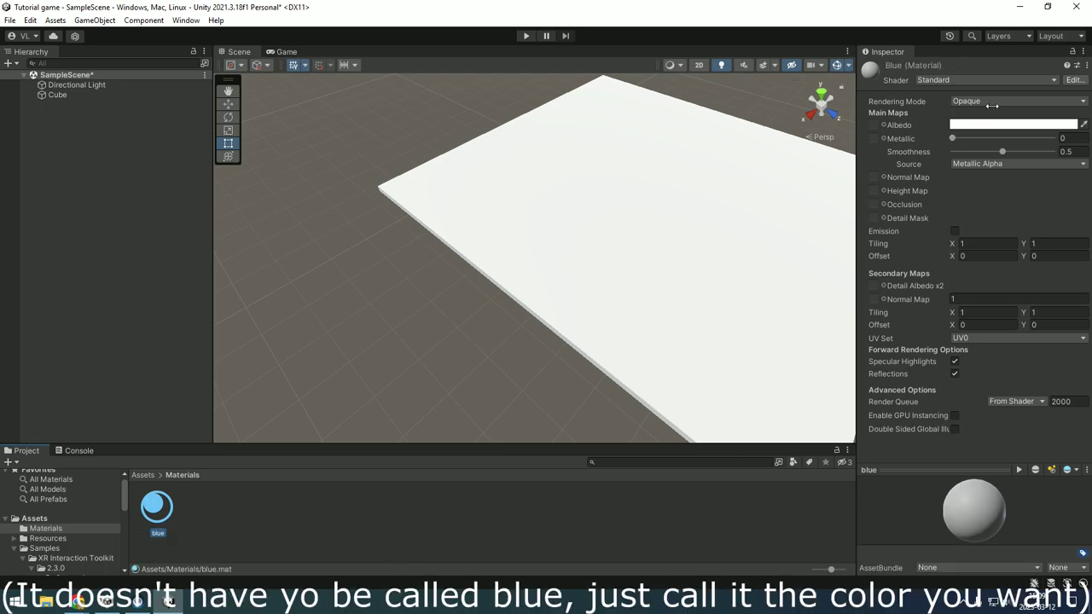
Set the blue material's albedo color to blue.
{"action": "left_click", "coordinate": [1011, 125]}
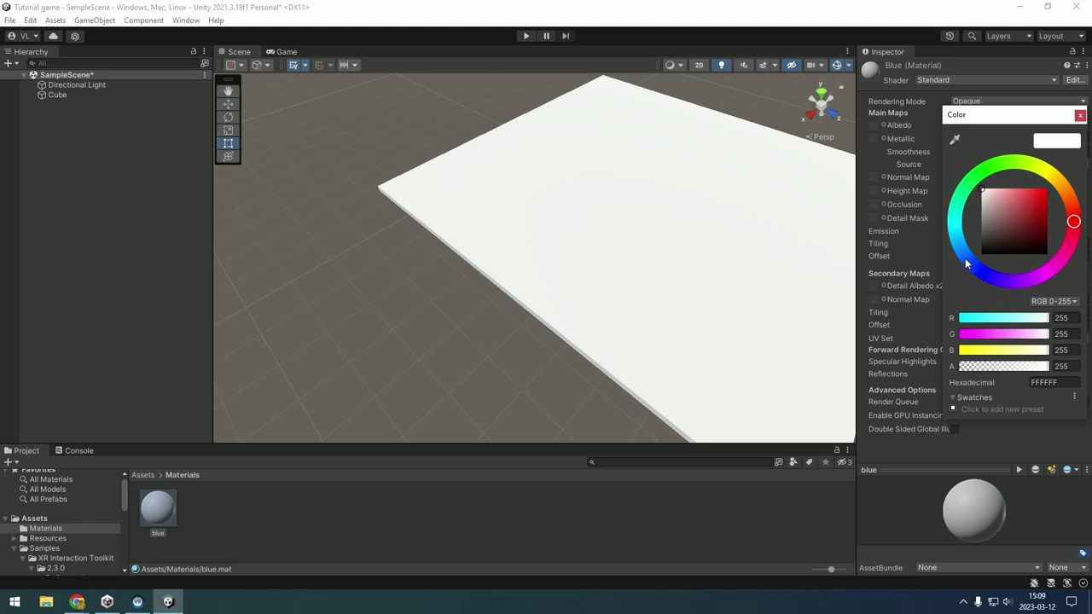
{"action": "left_click", "coordinate": [966, 261]}
{"action": "left_click", "coordinate": [1080, 116]}
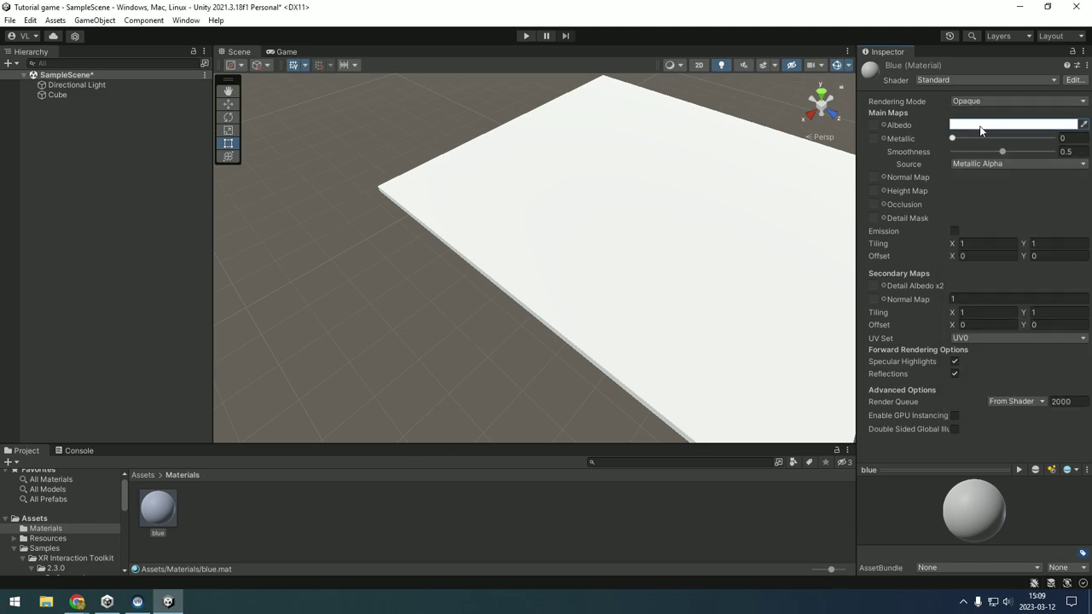
{"action": "left_click", "coordinate": [1003, 125]}
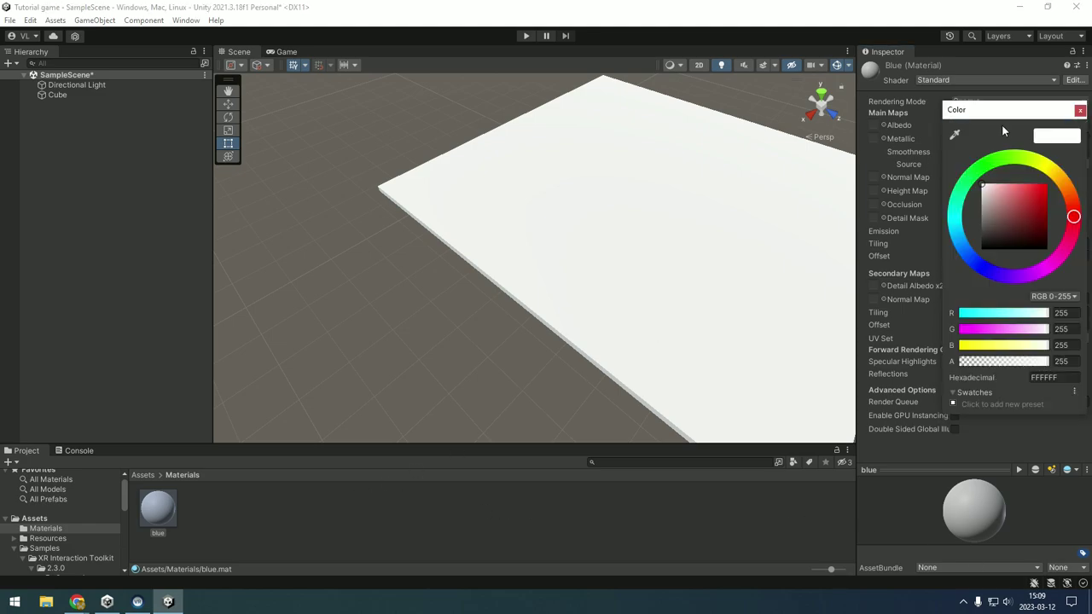
{"action": "left_click", "coordinate": [966, 254]}
{"action": "left_click", "coordinate": [1080, 110]}
Apply the blue material to the floor slab in the scene.
{"action": "right_click_drag", "start_coordinate": [693, 316], "coordinate": [516, 418]}
{"action": "left_click", "coordinate": [158, 516]}
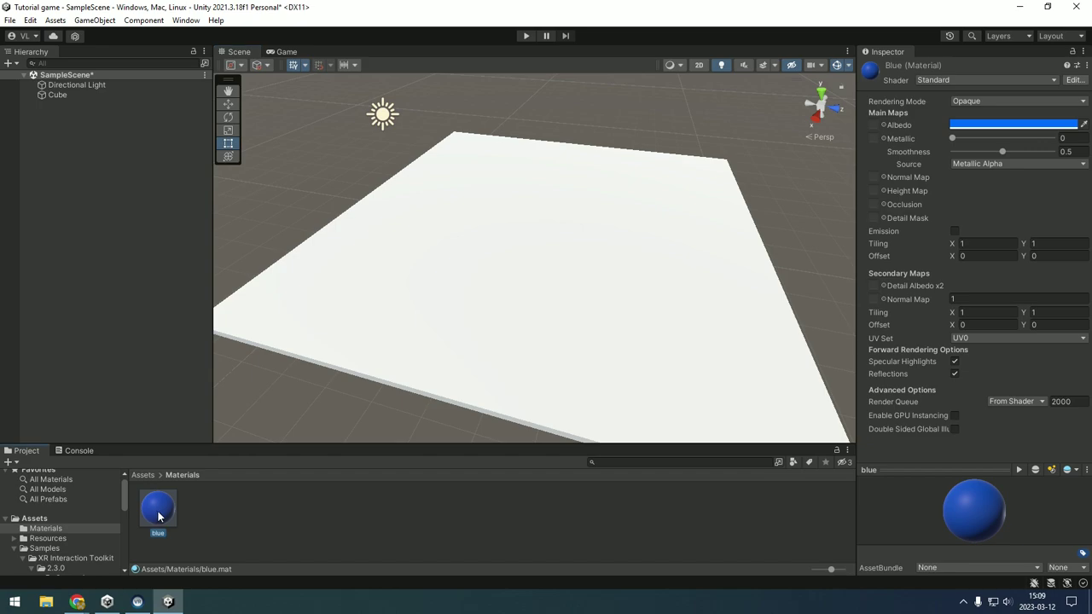
{"action": "left_click_drag", "start_coordinate": [169, 504], "coordinate": [389, 335]}
{"action": "right_click_drag", "start_coordinate": [390, 335], "coordinate": [617, 315]}
{"action": "left_click", "coordinate": [611, 312]}
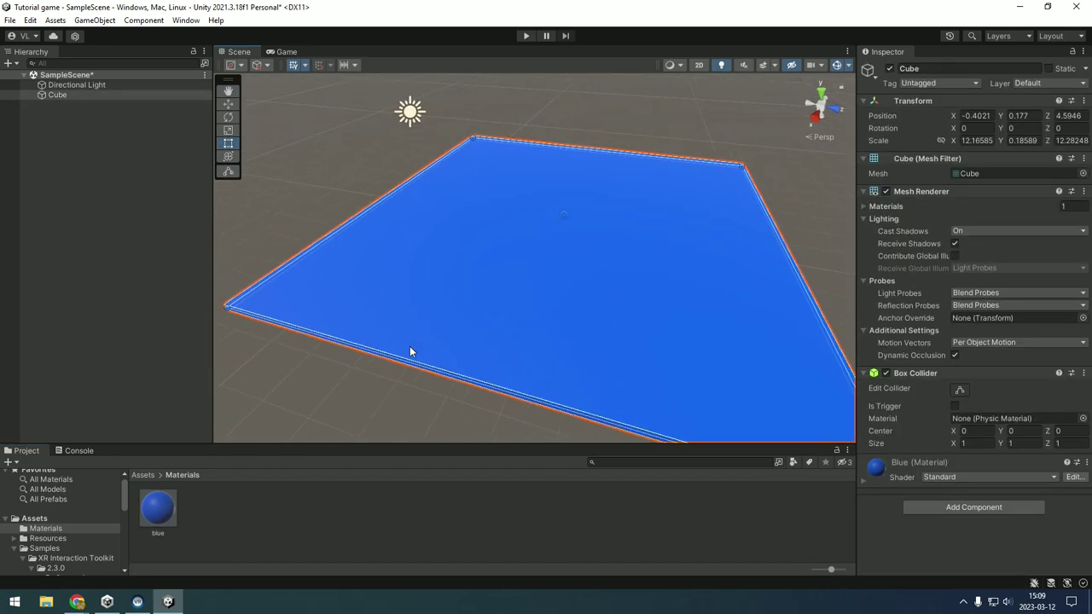
Duplicate the blue floor slab and scale the copy down to a small block.
{"action": "left_click", "coordinate": [112, 97]}
{"action": "key", "text": "w"}
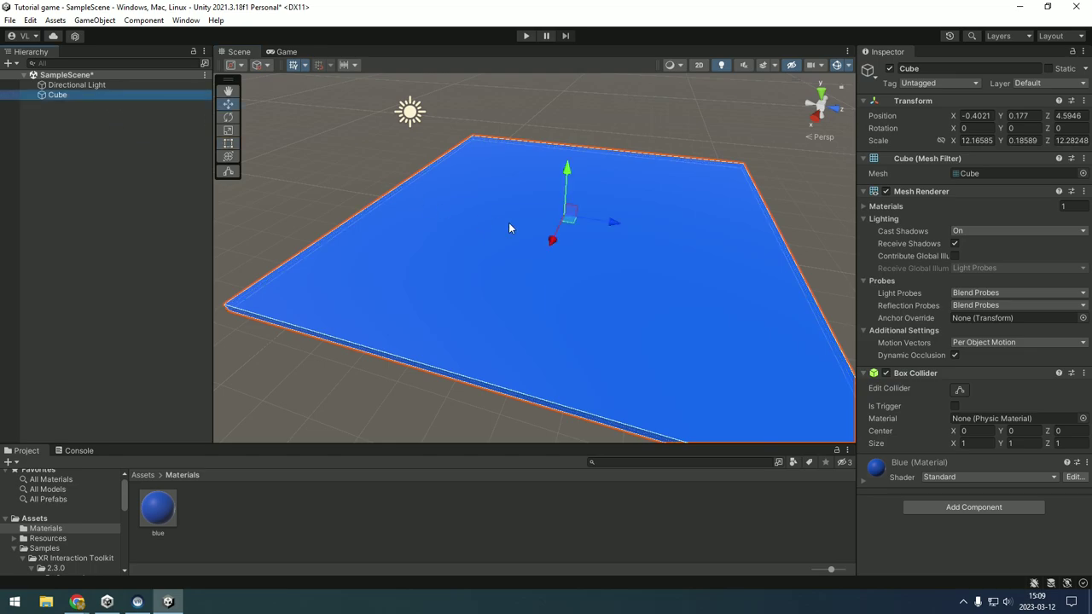
{"action": "right_click_drag", "start_coordinate": [509, 227], "coordinate": [498, 224]}
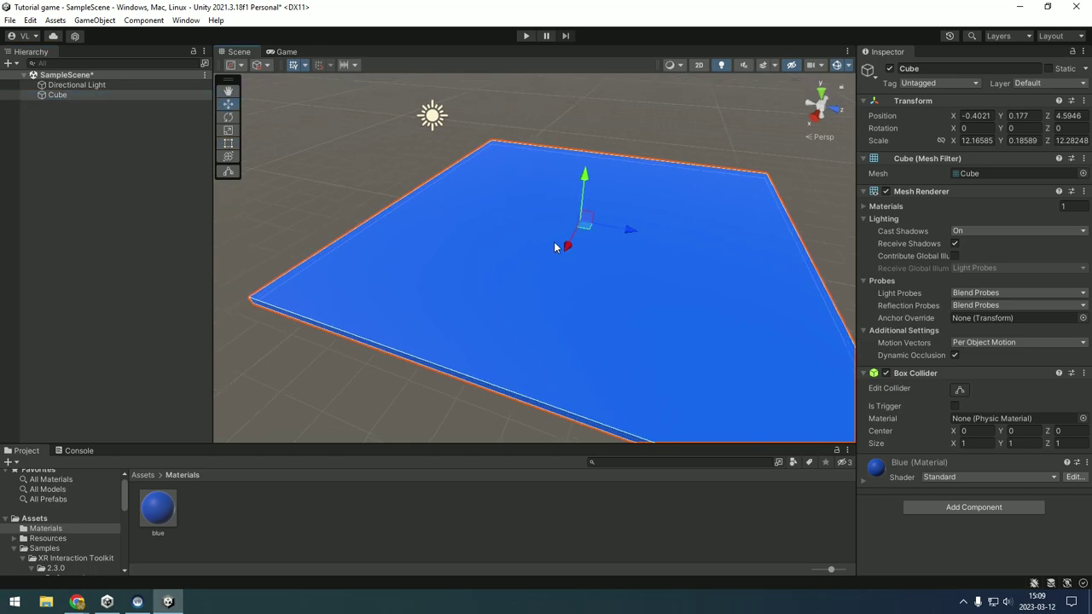
{"action": "key", "text": "ctrl+d"}
{"action": "key", "text": "r"}
{"action": "left_click_drag", "start_coordinate": [632, 230], "coordinate": [607, 234]}
{"action": "key", "text": "w"}
Scale the original blue floor slab up uniformly to about 14.2 by 0.22 by 14.3.
{"action": "left_click", "coordinate": [607, 234]}
{"action": "scroll", "coordinate": [607, 233], "scroll_direction": "down", "scroll_amount": 3}
{"action": "key", "text": "r"}
{"action": "key", "text": "w"}
{"action": "scroll", "coordinate": [546, 286], "scroll_direction": "up", "scroll_amount": 2}
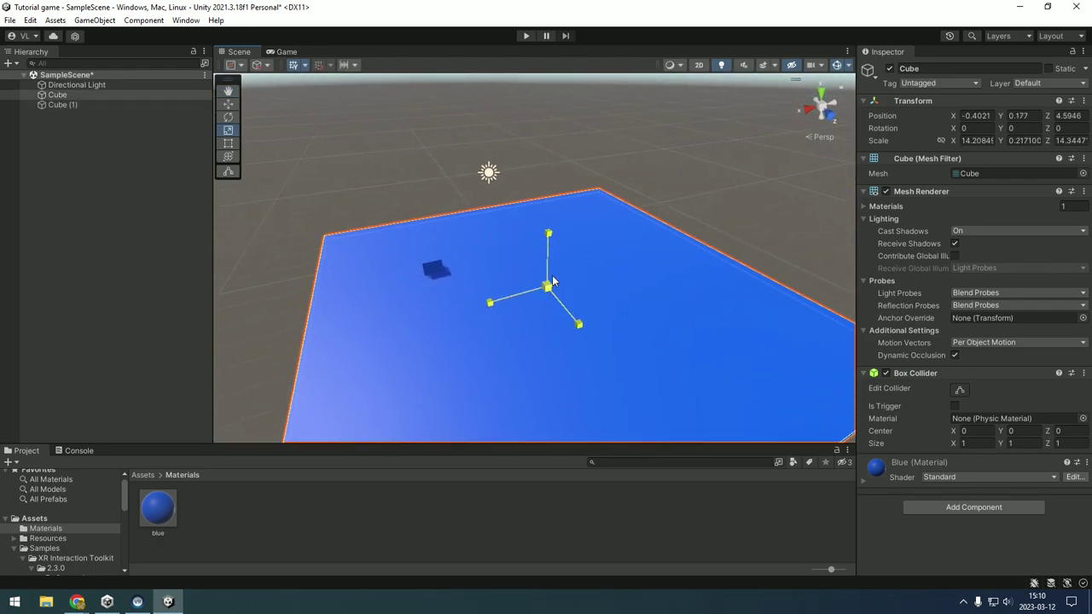
Place the small block on the floor at about X 2.48, Y 0.46, Z 4.39, scaled to about 0.80 by 0.83 by 0.72.
{"action": "left_click", "coordinate": [435, 269]}
{"action": "left_click_drag", "start_coordinate": [427, 272], "coordinate": [467, 293]}
{"action": "key", "text": "r"}
{"action": "left_click_drag", "start_coordinate": [466, 293], "coordinate": [800, 329], "text": "alt"}
{"action": "right_click_drag", "start_coordinate": [800, 324], "coordinate": [798, 324]}
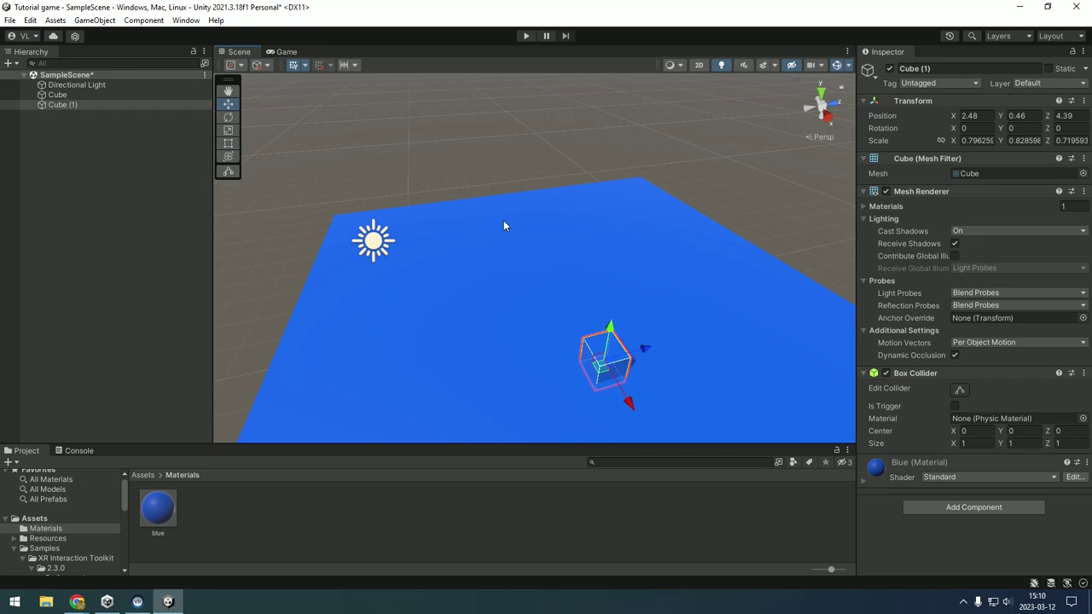
Build five red blocks of rising height and two tall yellow walls on the floor, using new red and yellow materials.
{"action": "left_click_drag", "start_coordinate": [739, 265], "coordinate": [597, 340], "text": "alt"}
{"action": "left_click_drag", "start_coordinate": [528, 296], "coordinate": [440, 222]}
{"action": "left_click_drag", "start_coordinate": [509, 262], "coordinate": [264, 234], "text": "alt"}
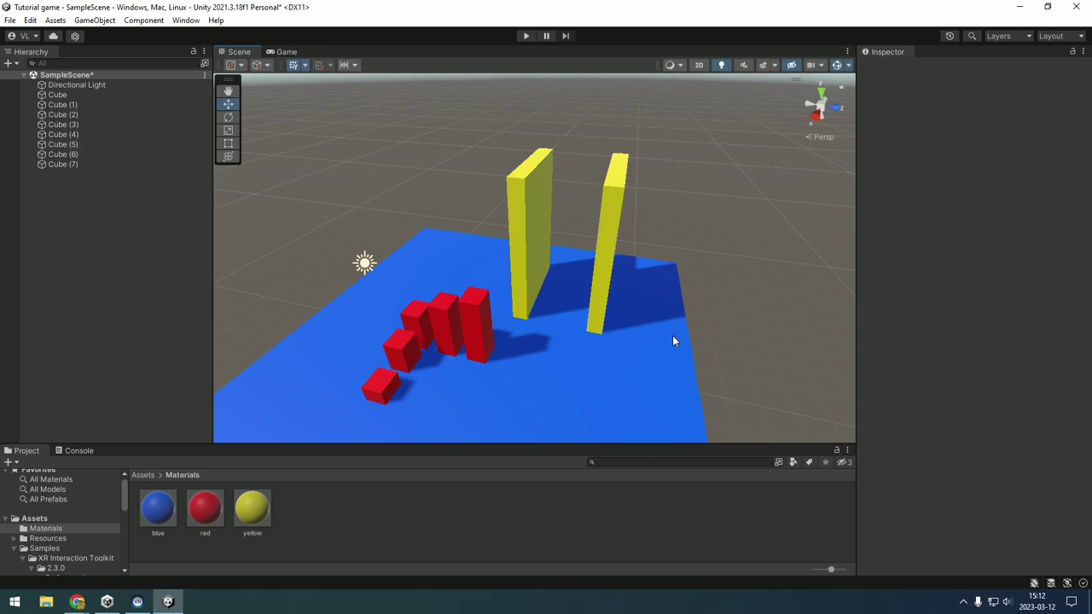
Place the Gorilla Rig prefab from Resources/GorillaPrefabs on the blue floor.
{"action": "left_click_drag", "start_coordinate": [672, 341], "coordinate": [657, 384], "text": "alt"}
{"action": "left_click", "coordinate": [86, 518]}
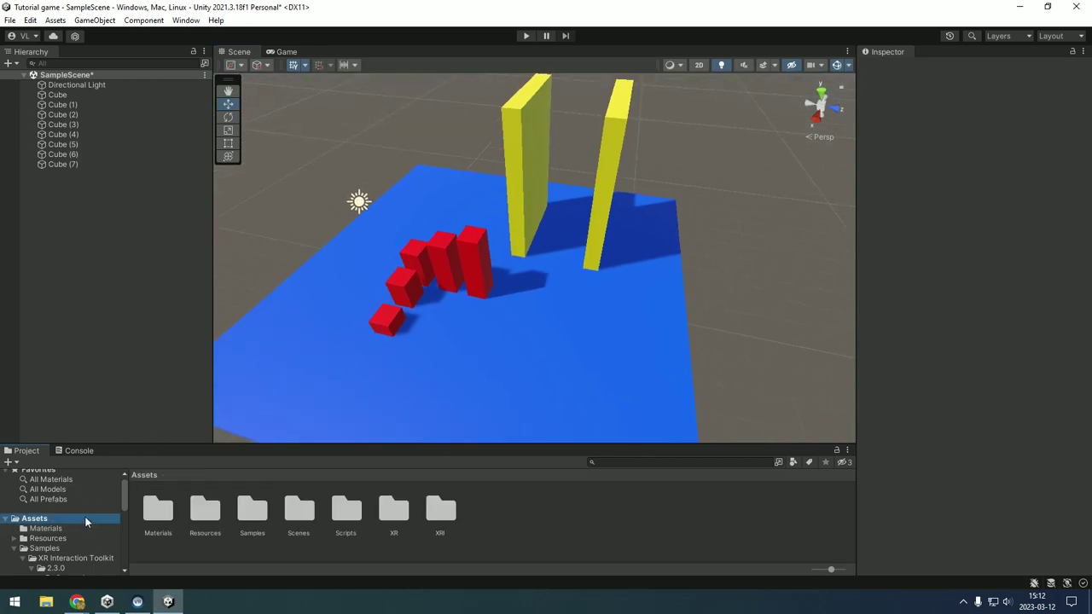
{"action": "double_click", "coordinate": [214, 514]}
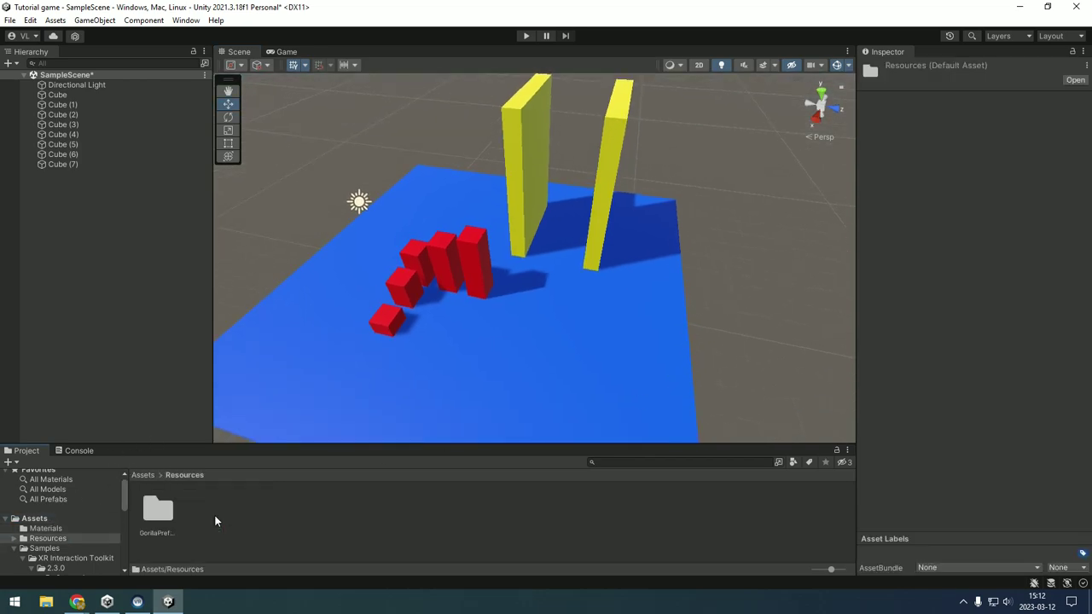
{"action": "double_click", "coordinate": [158, 510]}
{"action": "left_click_drag", "start_coordinate": [342, 354], "coordinate": [340, 374], "text": "alt"}
{"action": "right_click_drag", "start_coordinate": [341, 374], "coordinate": [340, 384]}
{"action": "left_click_drag", "start_coordinate": [159, 512], "coordinate": [531, 352]}
Rotate the Gorilla Rig to about -134.56 degrees around Y and position it at about X 4.81, Y 1.53, Z 8.68.
{"action": "right_click_drag", "start_coordinate": [547, 379], "coordinate": [546, 354]}
{"action": "key", "text": "e"}
{"action": "left_click_drag", "start_coordinate": [528, 340], "coordinate": [629, 315]}
{"action": "key", "text": "w"}
{"action": "left_click_drag", "start_coordinate": [512, 309], "coordinate": [553, 341]}
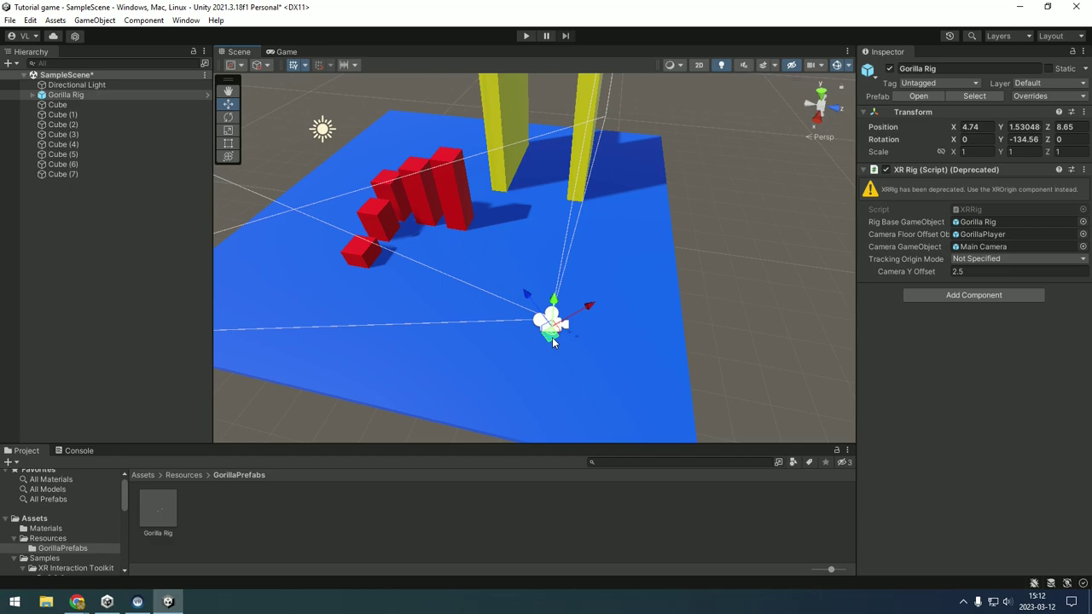
{"action": "left_click_drag", "start_coordinate": [553, 341], "coordinate": [554, 344]}
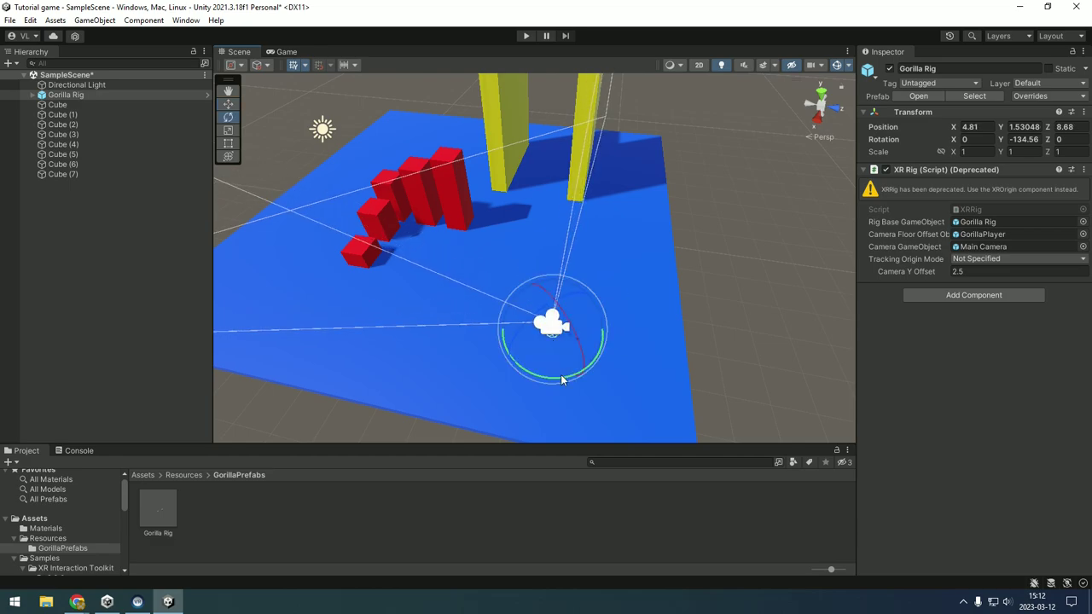
{"action": "key", "text": "r"}
{"action": "key", "text": "w"}
{"action": "right_click_drag", "start_coordinate": [578, 374], "coordinate": [555, 318]}
{"action": "scroll", "coordinate": [555, 317], "scroll_direction": "down", "scroll_amount": 10}
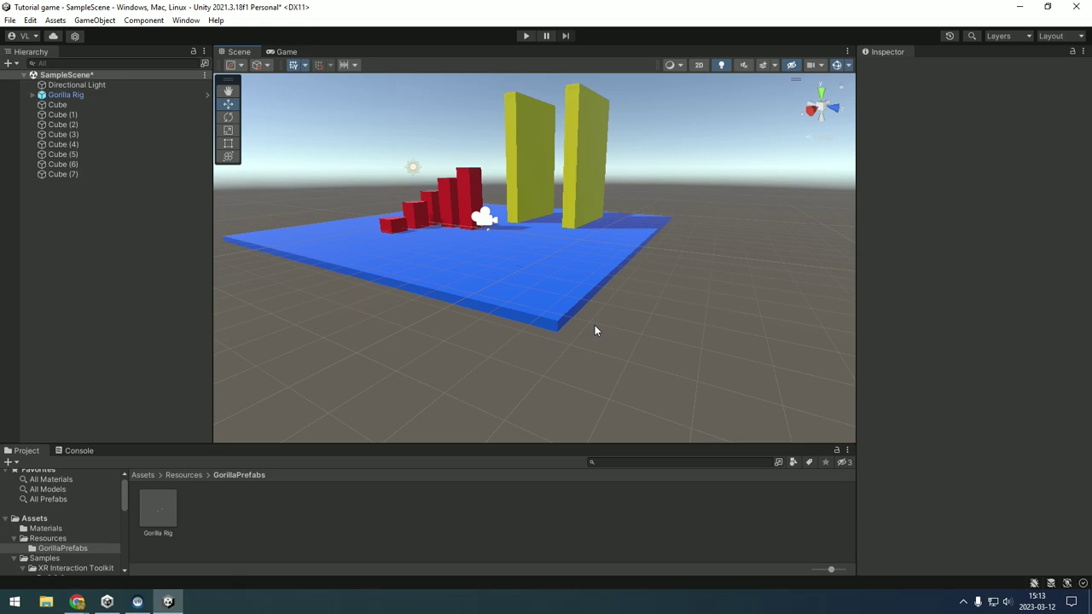
Save the scene and run it in Play mode to test the locomotion.
{"action": "left_click", "coordinate": [13, 21]}
{"action": "left_click", "coordinate": [38, 79]}
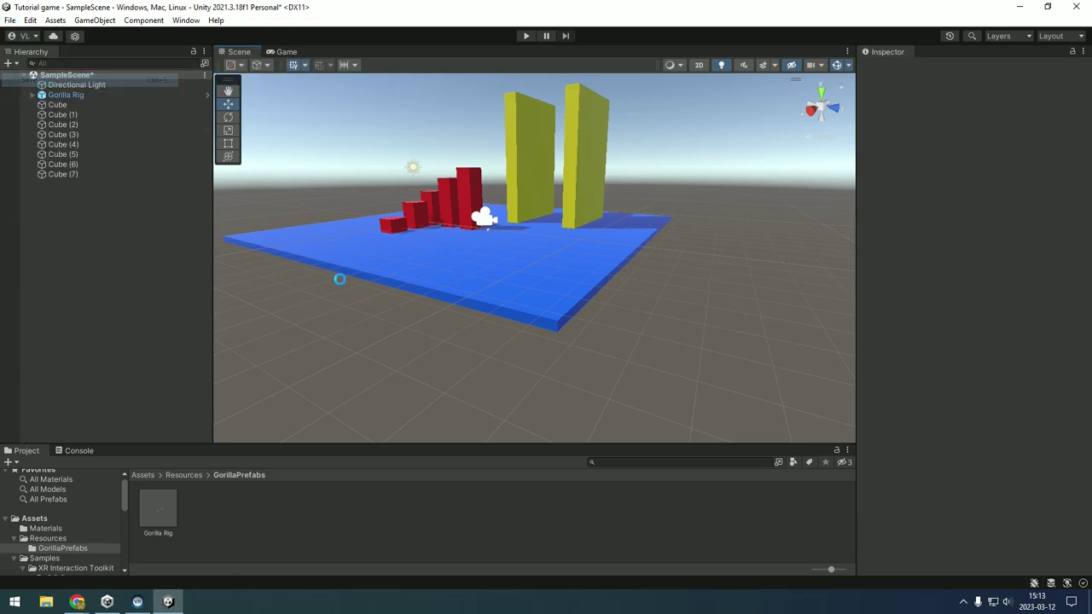
{"action": "left_click", "coordinate": [525, 35]}
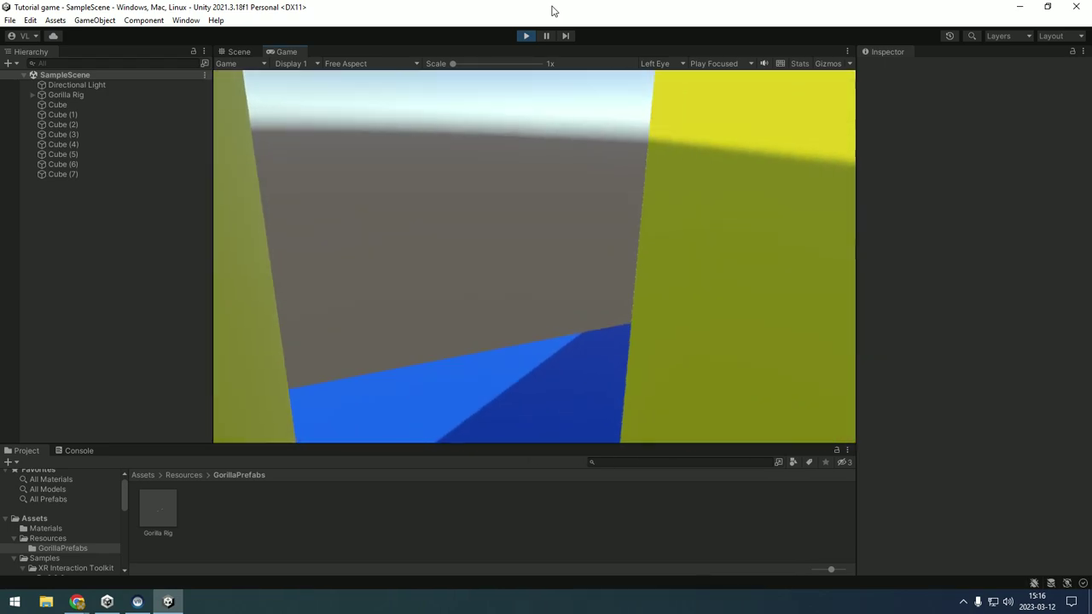
Exit Play mode and turn Cast Shadows off for all the level's cubes at once.
{"action": "key", "text": "ctrl+p"}
{"action": "mouse_move", "coordinate": [570, 252]}
{"action": "right_mouse_down"}
{"action": "mouse_move", "coordinate": [580, 213]}
{"action": "mouse_move", "coordinate": [587, 241]}
{"action": "right_mouse_up"}
{"action": "left_click", "coordinate": [77, 104]}
{"action": "left_click", "coordinate": [76, 173], "text": "shift"}
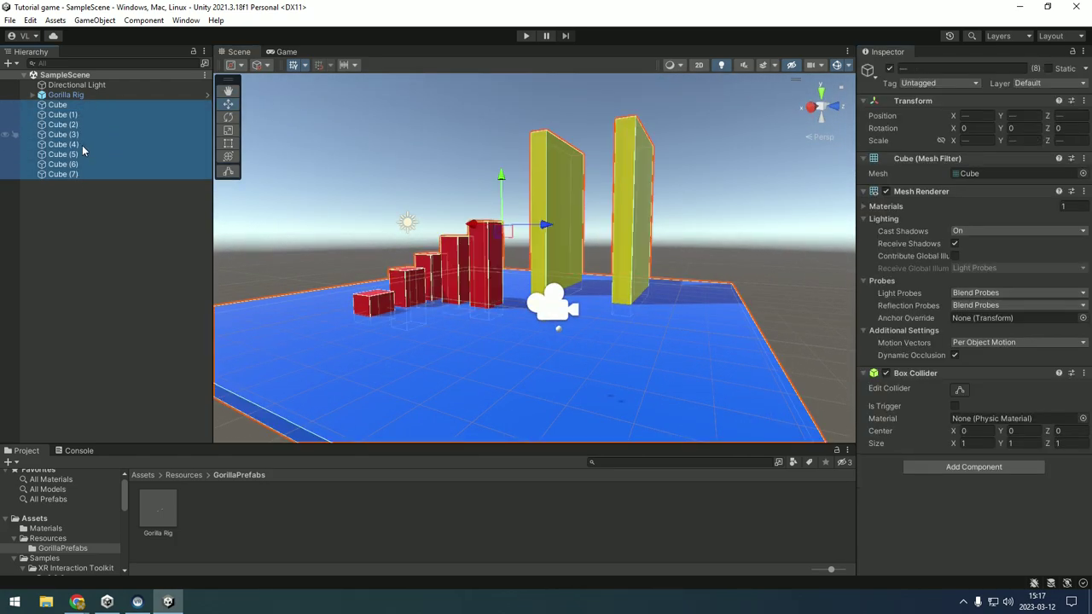
{"action": "left_click", "coordinate": [1009, 234]}
{"action": "left_click", "coordinate": [1006, 244]}
{"action": "left_click", "coordinate": [733, 206]}
Add a cube near the blue floor's edge as an upright slab, at X 4.006, Y 1.14, Z 11.07, scaled to about 1.85 × 2.85 × 0.22.
{"action": "right_click_drag", "start_coordinate": [732, 207], "coordinate": [666, 305]}
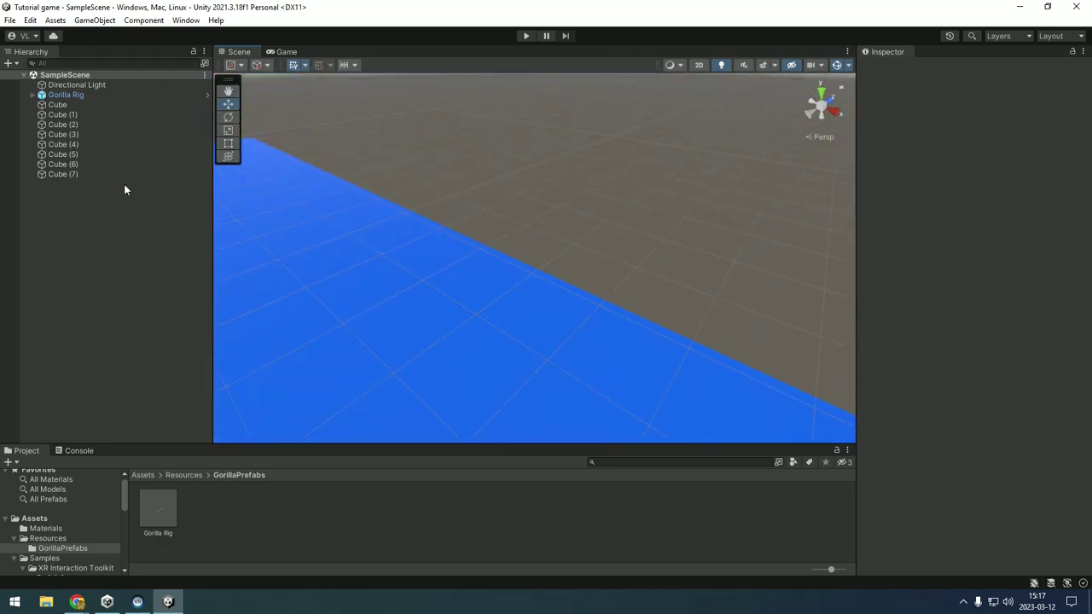
{"action": "left_click", "coordinate": [10, 64]}
{"action": "mouse_move", "coordinate": [69, 108]}
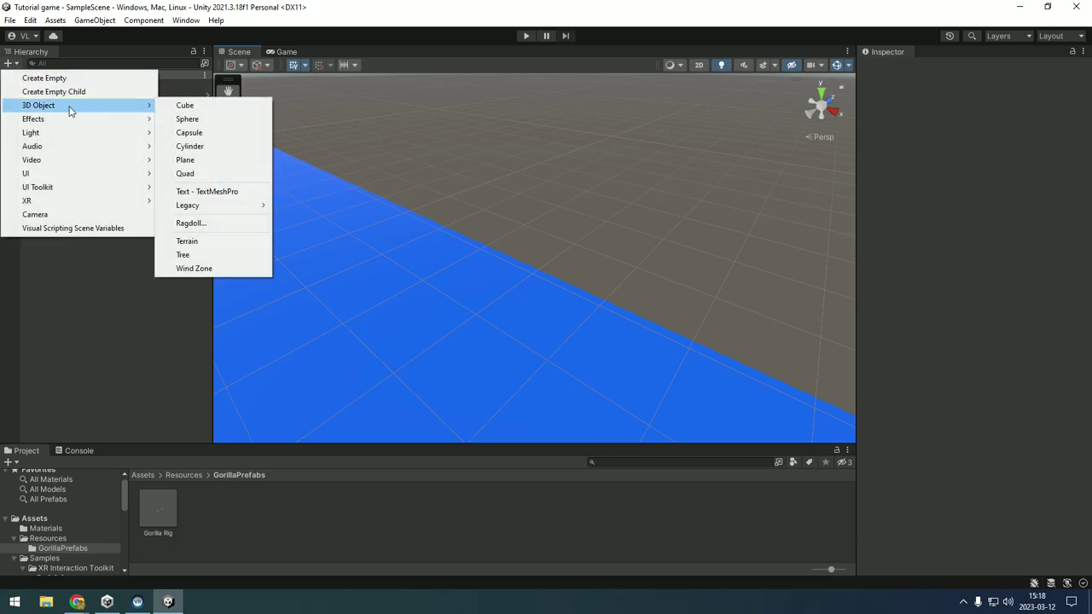
{"action": "left_click", "coordinate": [183, 108]}
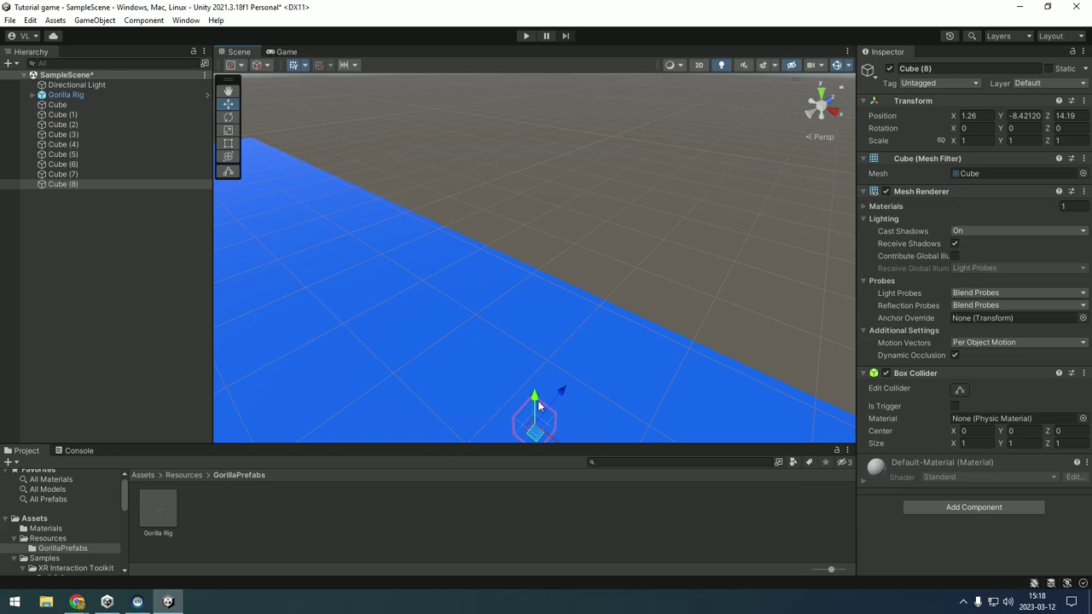
{"action": "left_click_drag", "start_coordinate": [535, 399], "coordinate": [515, 134]}
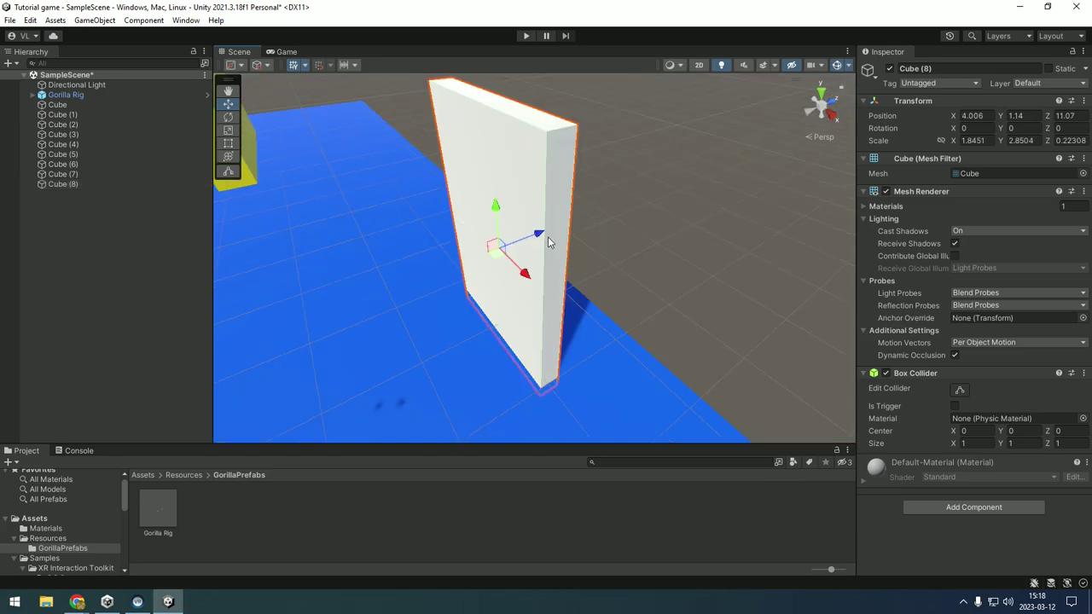
Duplicate the white slab, scale the copy to about 1.71 × 2.65 × 0.21 and move it forward to Z 10.991.
{"action": "key", "text": "ctrl+d"}
{"action": "mouse_move", "coordinate": [548, 237]}
{"action": "left_mouse_down"}
{"action": "mouse_move", "coordinate": [489, 256]}
{"action": "mouse_move", "coordinate": [526, 239]}
{"action": "left_mouse_up"}
{"action": "right_click_drag", "start_coordinate": [526, 240], "coordinate": [536, 238]}
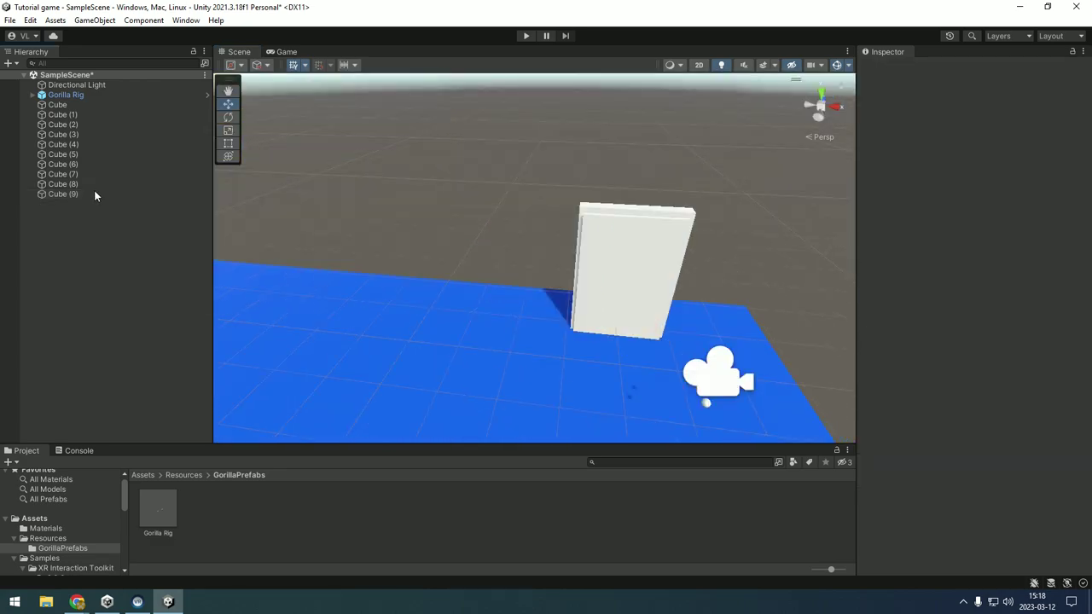
Add a camera as a child of the front panel Cube (9) and set its Y rotation to 180.
{"action": "right_click", "coordinate": [93, 191]}
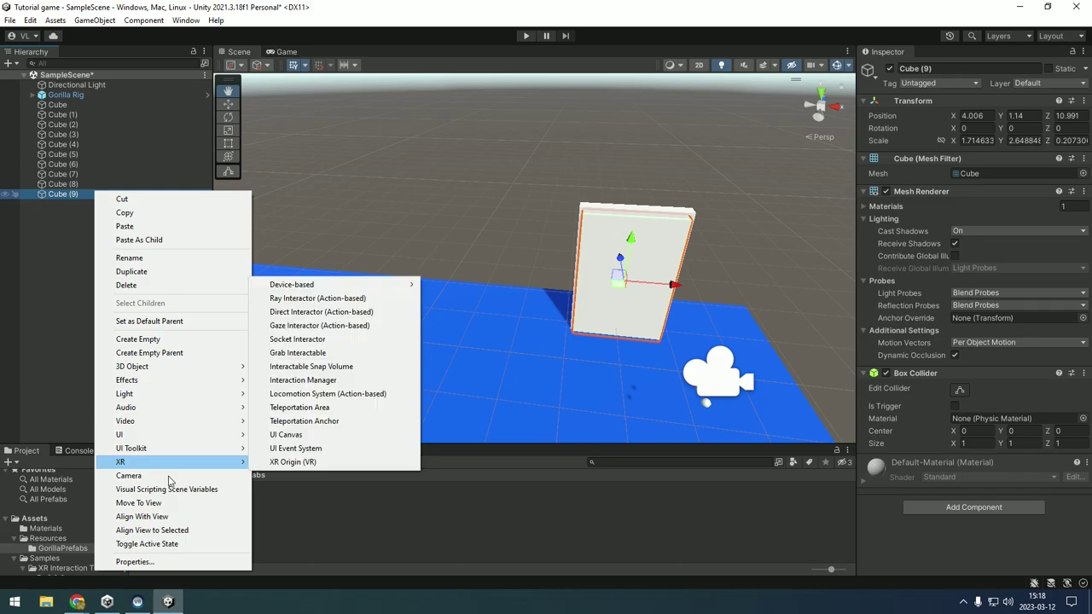
{"action": "left_click", "coordinate": [169, 475]}
{"action": "left_click_drag", "start_coordinate": [558, 333], "coordinate": [570, 331], "text": "alt"}
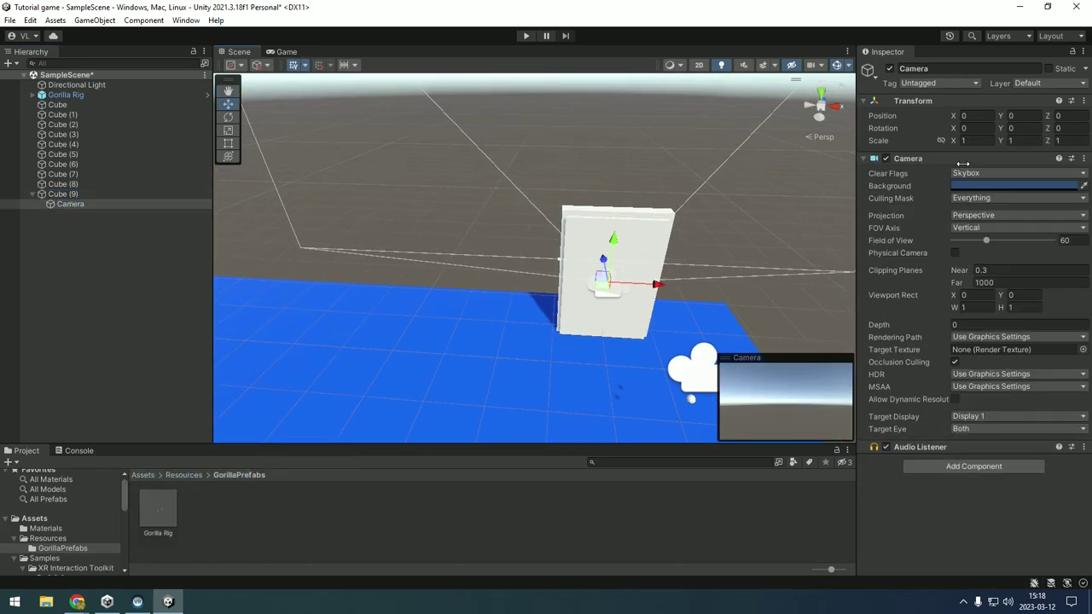
{"action": "type", "text": "180"}
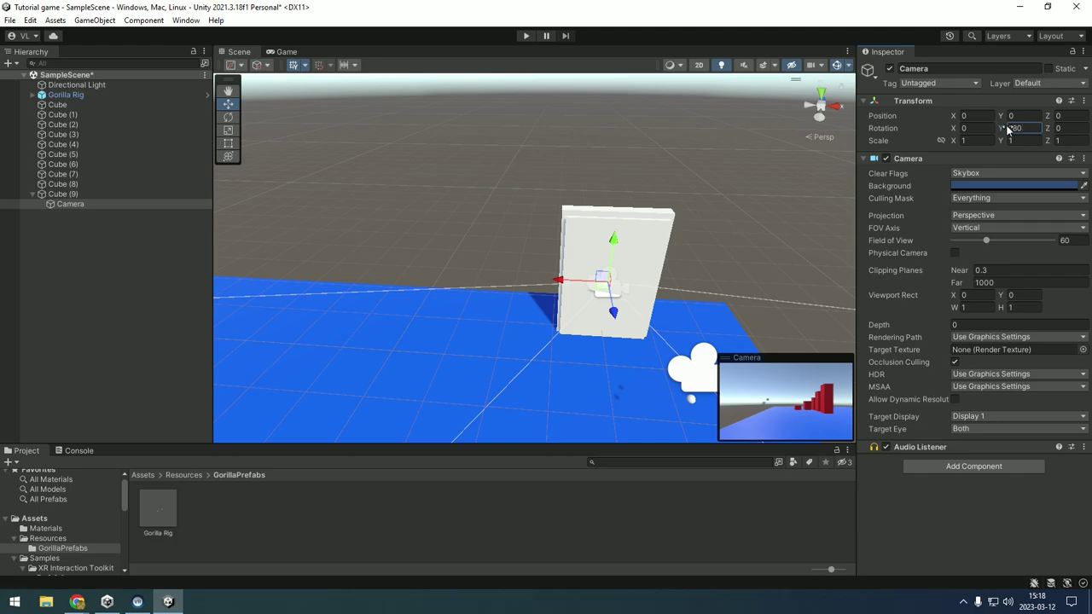
{"action": "left_click_drag", "start_coordinate": [679, 227], "coordinate": [726, 202], "text": "alt"}
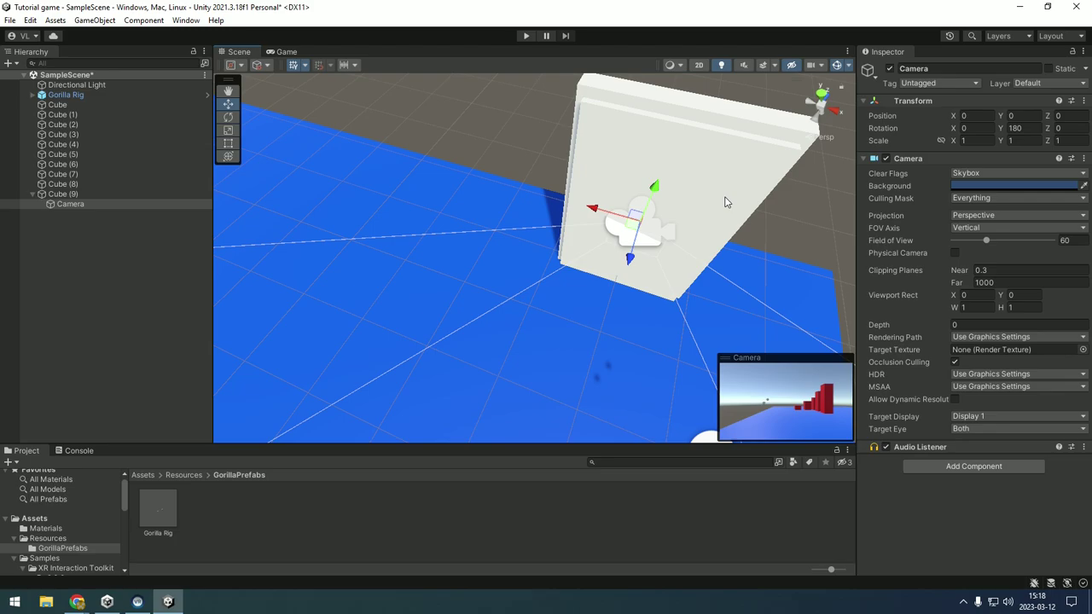
Create a render texture named mirror in the Materials folder.
{"action": "left_click", "coordinate": [725, 202]}
{"action": "left_click", "coordinate": [429, 525]}
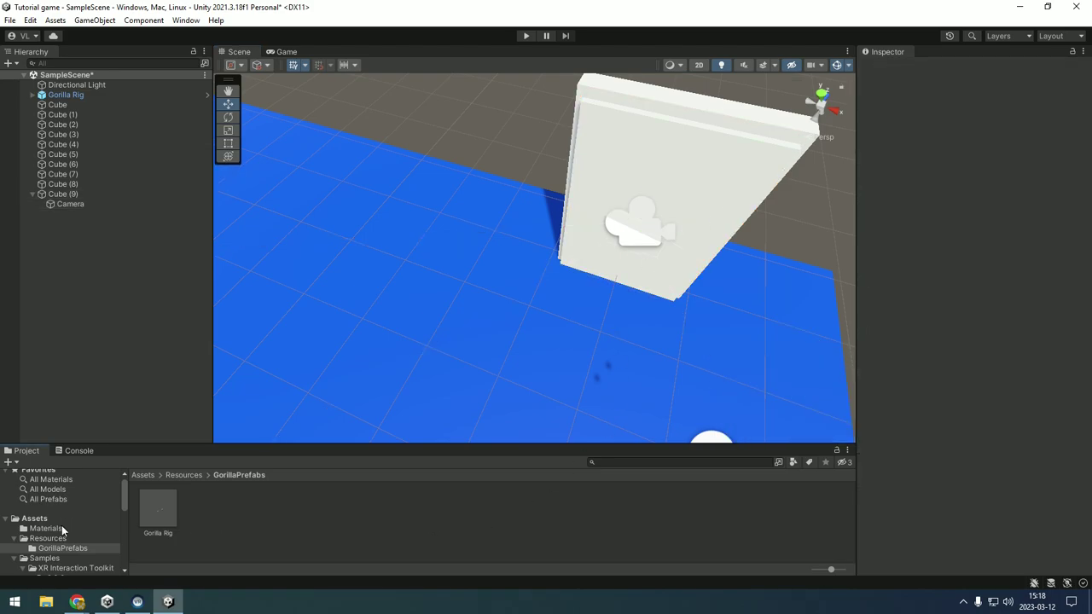
{"action": "right_click", "coordinate": [354, 516]}
{"action": "mouse_move", "coordinate": [444, 180]}
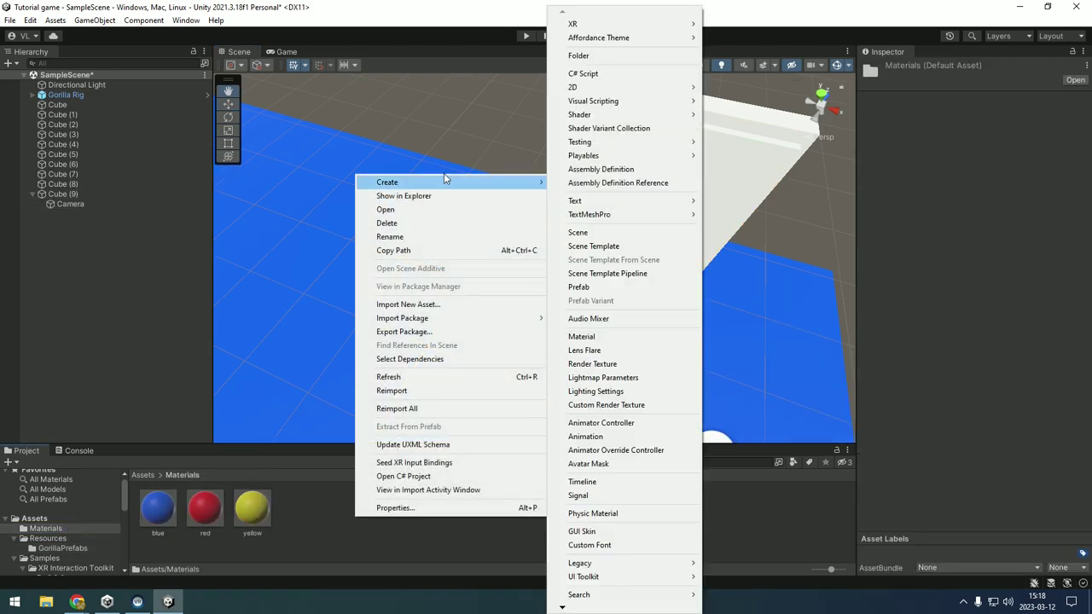
{"action": "left_click", "coordinate": [620, 363]}
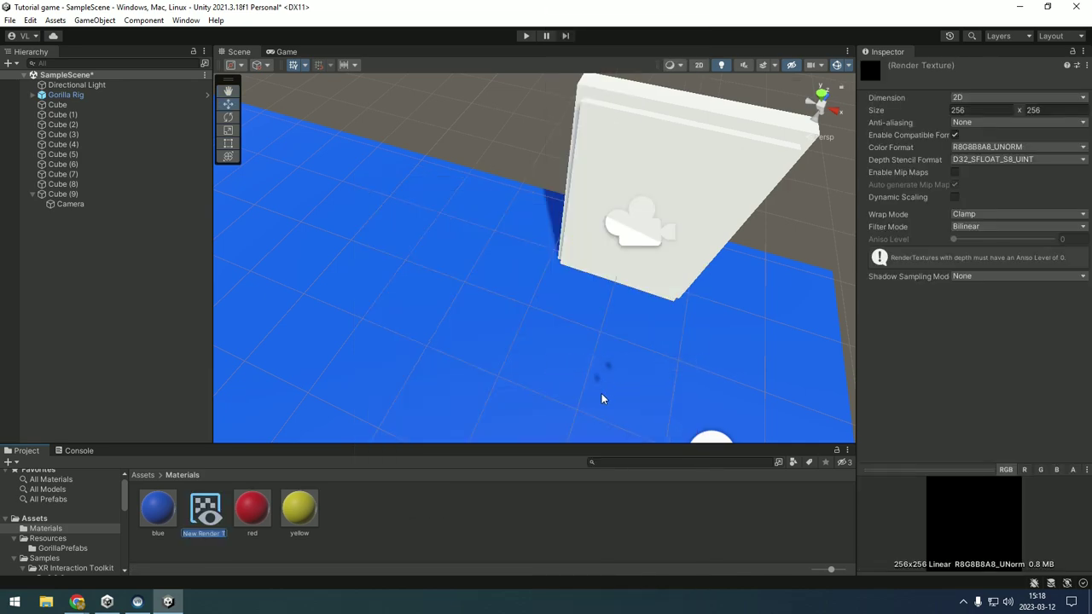
{"action": "key", "text": "Return"}
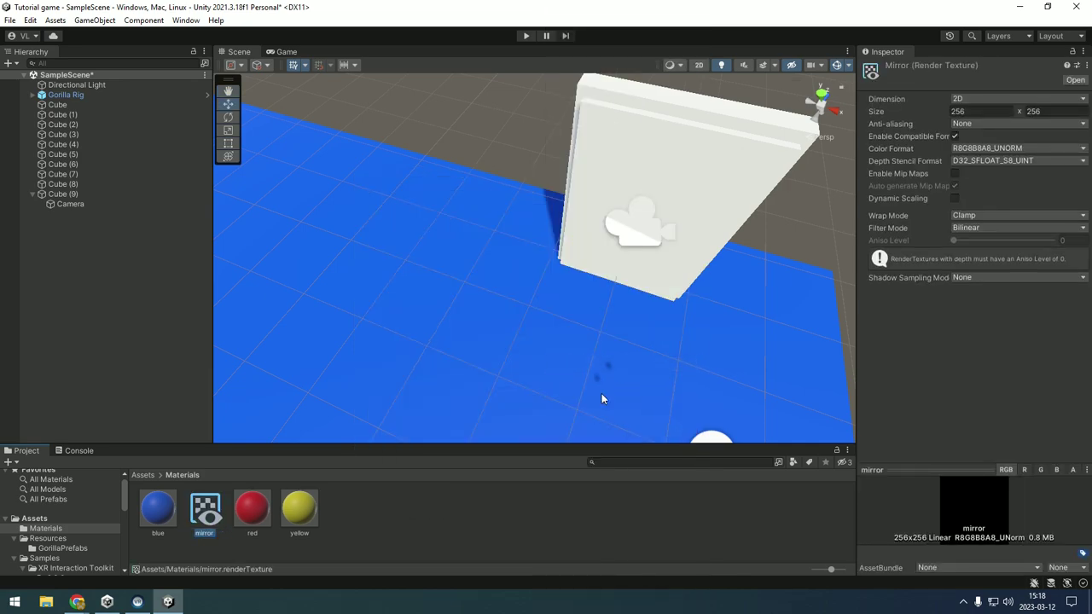
Assign the mirror render texture as the target texture of the panel's camera.
{"action": "left_click_drag", "start_coordinate": [592, 365], "coordinate": [630, 263], "text": "alt"}
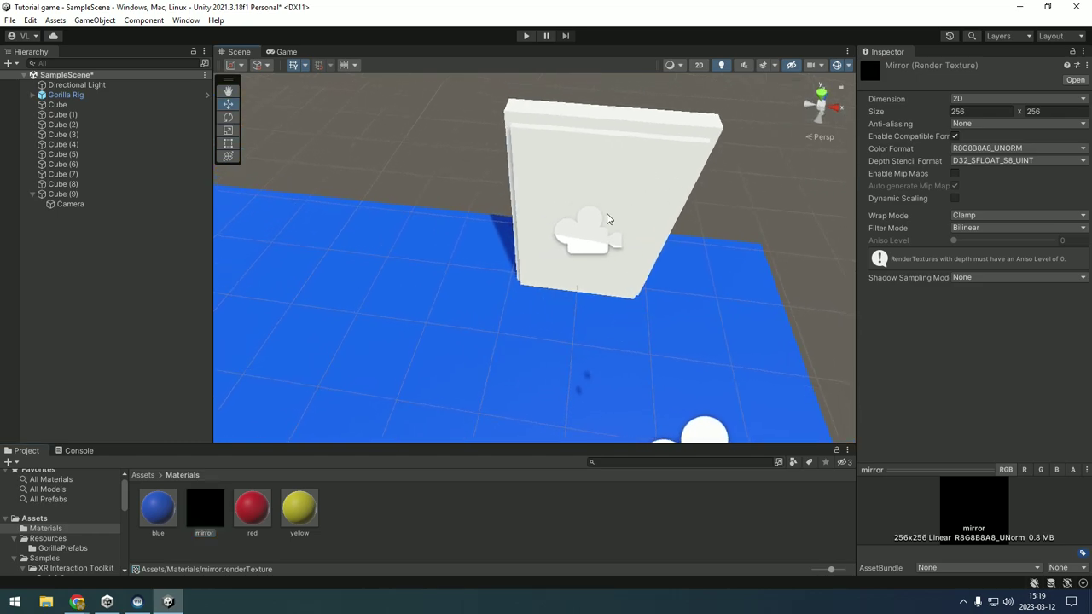
{"action": "left_click", "coordinate": [586, 246]}
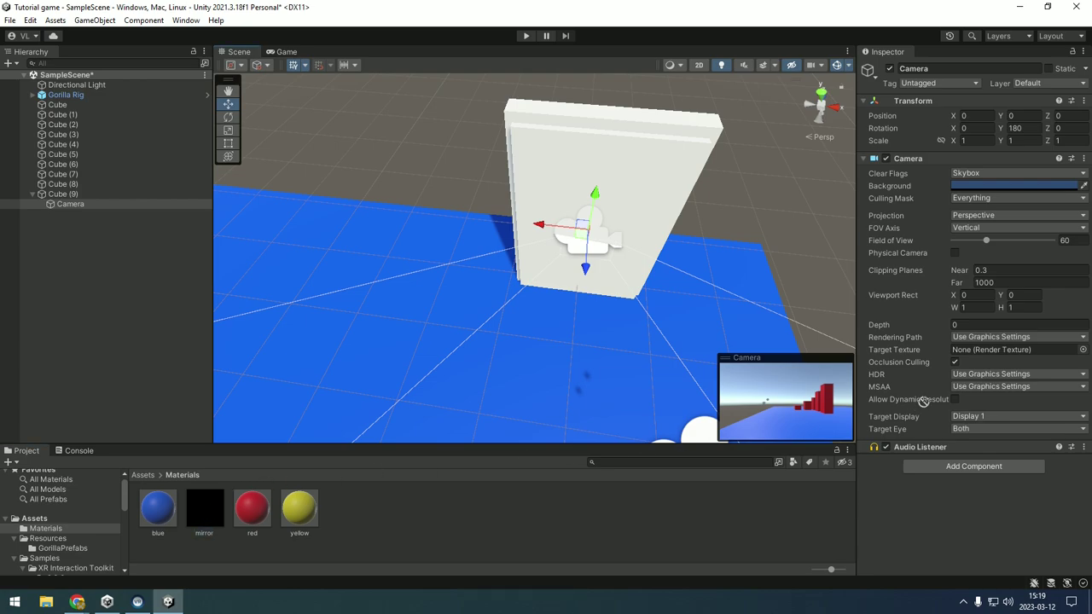
{"action": "left_click_drag", "start_coordinate": [977, 359], "coordinate": [976, 357]}
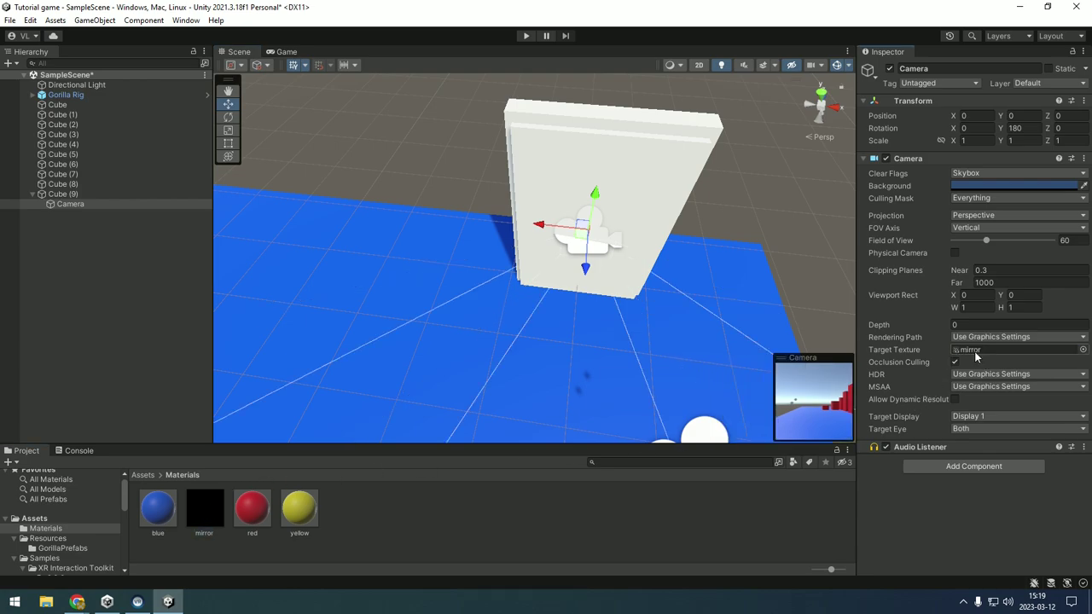
Apply the mirror render texture to the front panel Cube (9).
{"action": "left_click", "coordinate": [670, 186]}
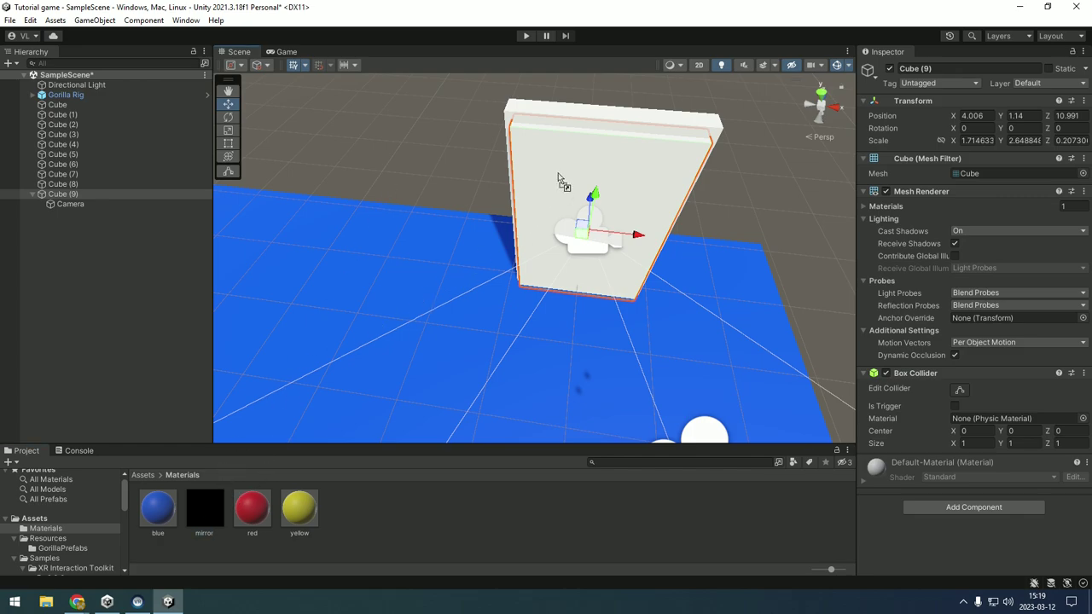
{"action": "left_click_drag", "start_coordinate": [555, 186], "coordinate": [555, 187]}
{"action": "right_click_drag", "start_coordinate": [555, 187], "coordinate": [606, 233]}
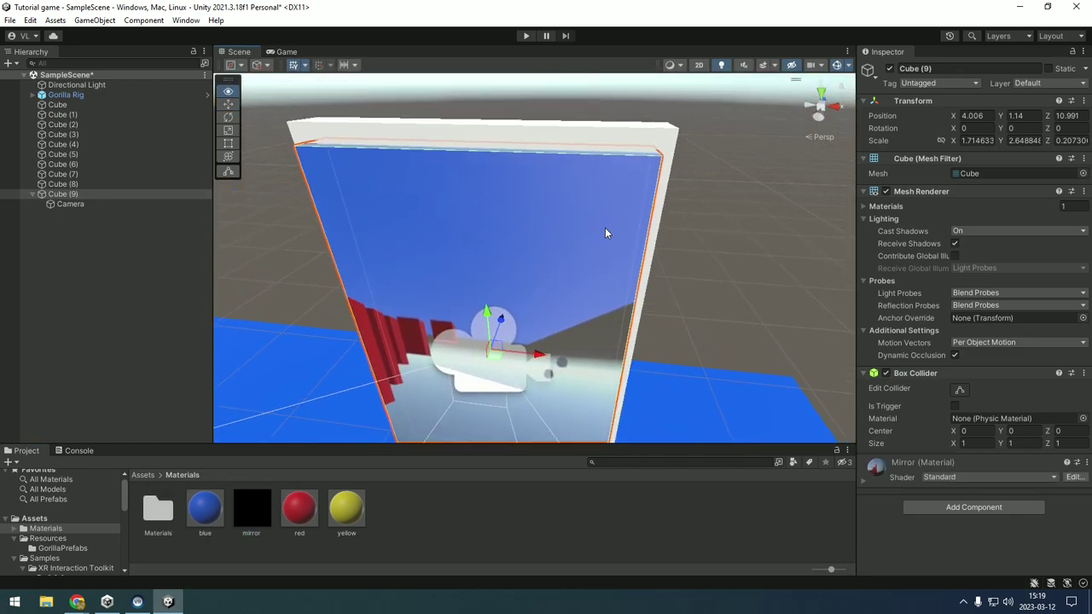
Turn the mirror camera upside down by setting its Z rotation to 180.
{"action": "double_click", "coordinate": [116, 202]}
{"action": "key", "text": "e"}
{"action": "left_click_drag", "start_coordinate": [538, 311], "coordinate": [857, 360]}
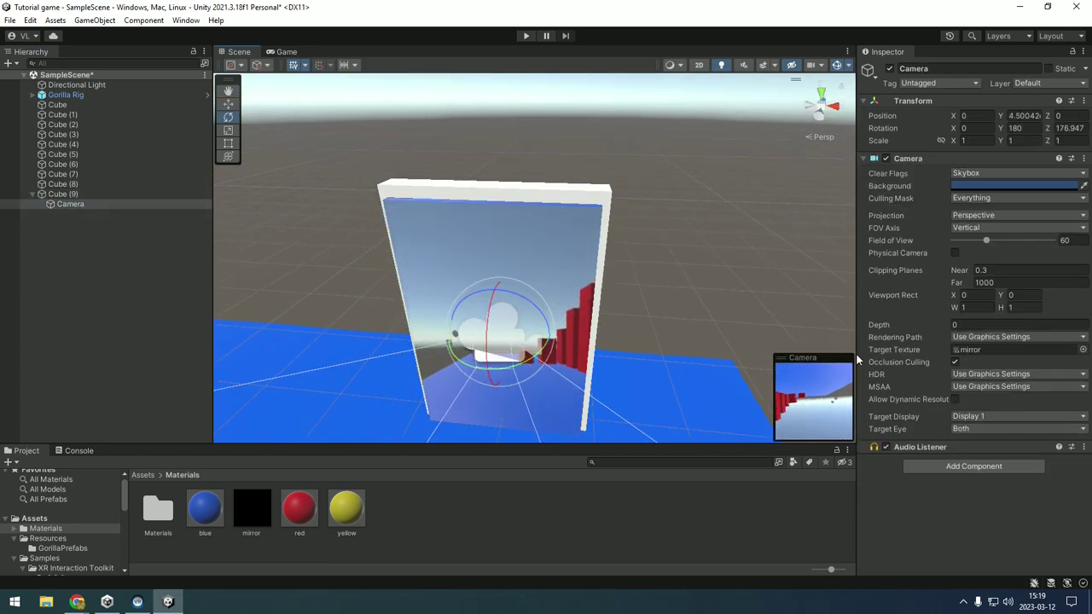
{"action": "left_click", "coordinate": [1070, 128]}
{"action": "type", "text": "1"}
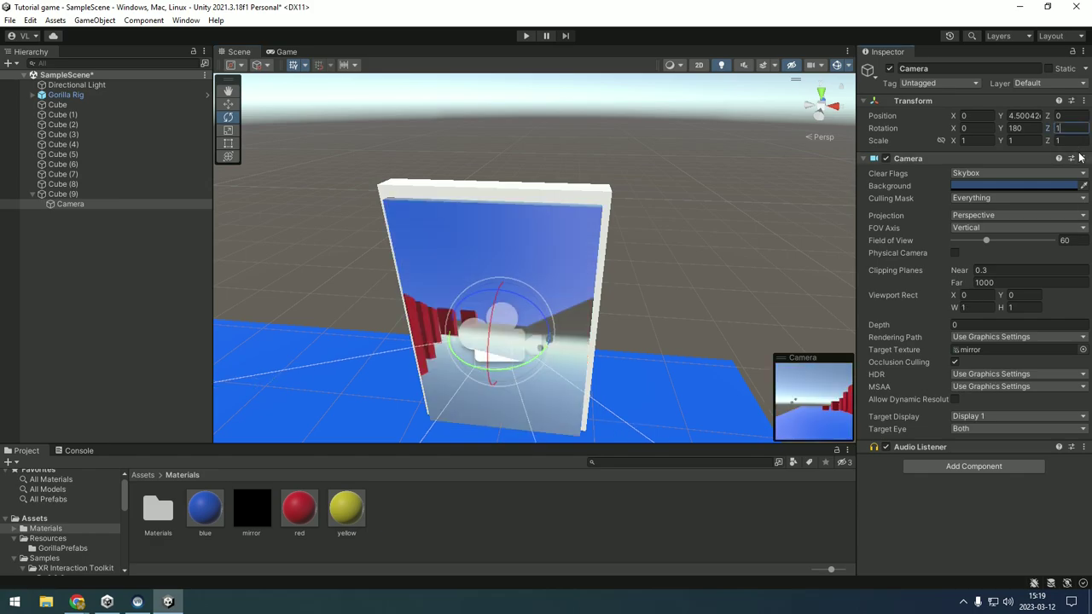
{"action": "type", "text": "80"}
{"action": "left_click", "coordinate": [724, 265]}
Flip the front panel Cube (9) horizontally by scaling it to a negative width along X.
{"action": "right_click_drag", "start_coordinate": [723, 266], "coordinate": [770, 220]}
{"action": "key", "text": "s"}
{"action": "key", "text": "w"}
{"action": "left_click", "coordinate": [716, 233]}
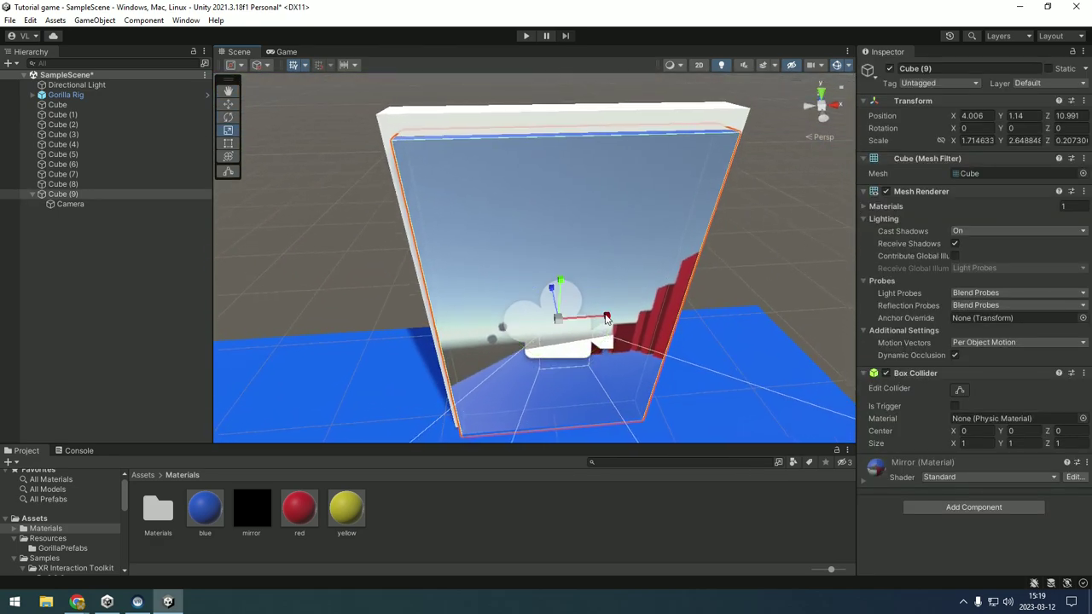
{"action": "left_click_drag", "start_coordinate": [605, 318], "coordinate": [510, 334]}
{"action": "left_click", "coordinate": [755, 263]}
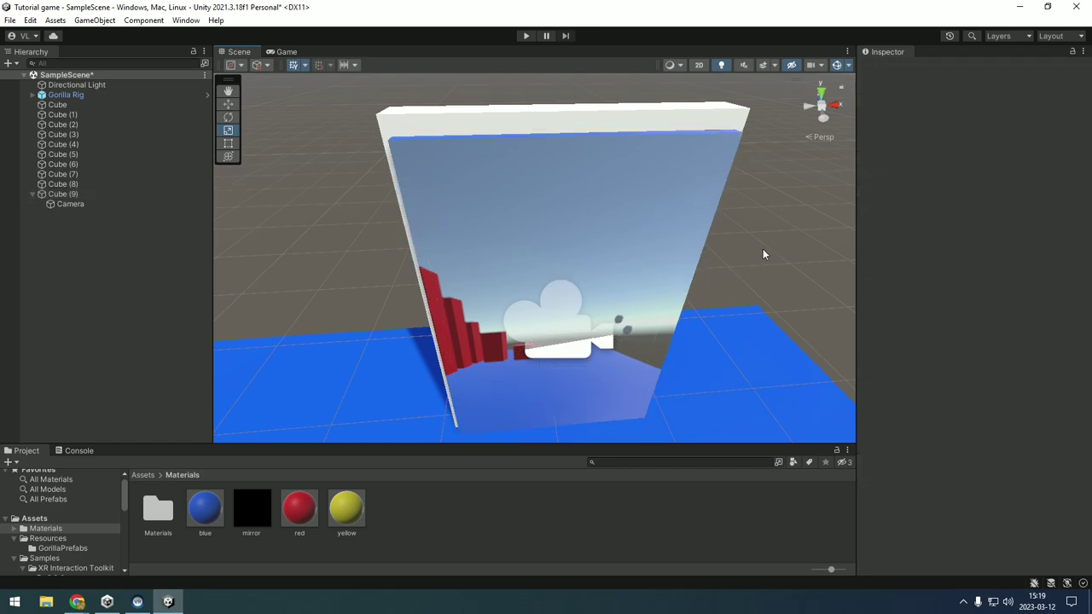
Save the scene and run it in Play mode to test the mirror.
{"action": "scroll", "coordinate": [741, 260], "scroll_direction": "down", "scroll_amount": 5}
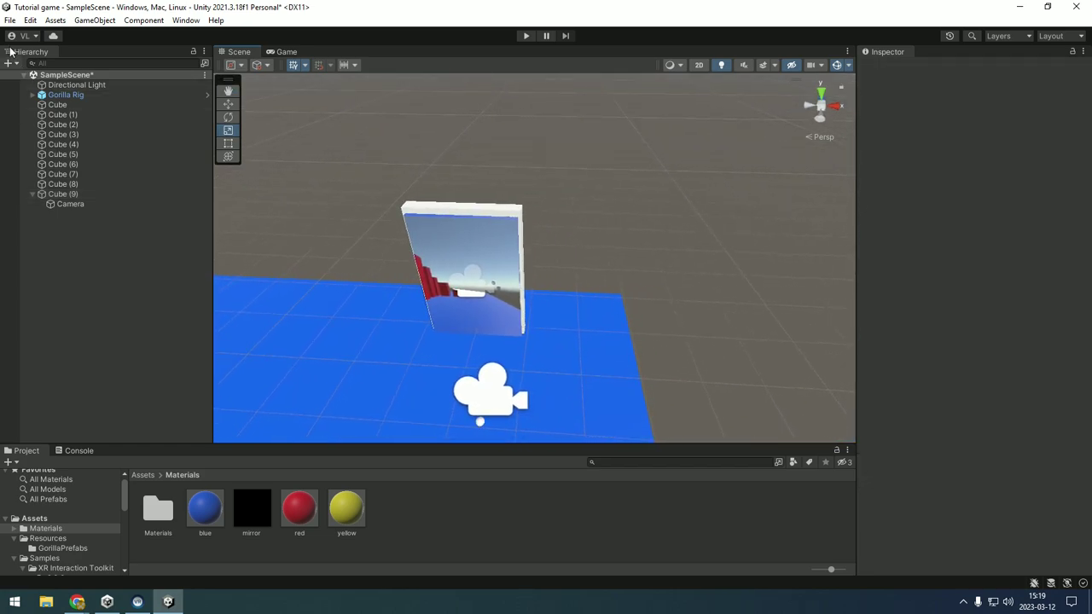
{"action": "left_click", "coordinate": [8, 20]}
{"action": "left_click", "coordinate": [47, 78]}
{"action": "left_click", "coordinate": [525, 37]}
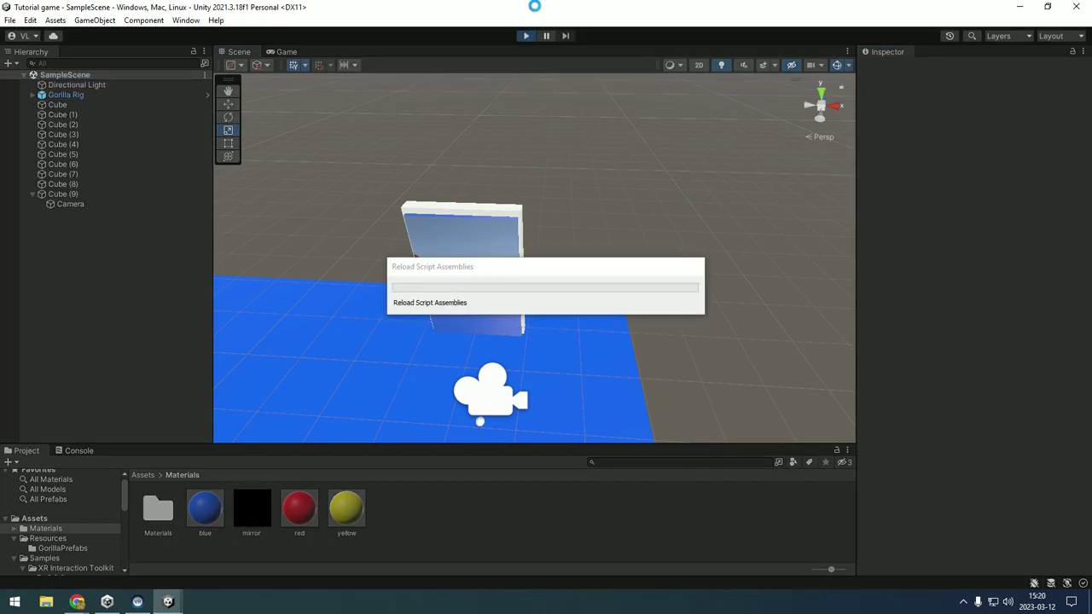